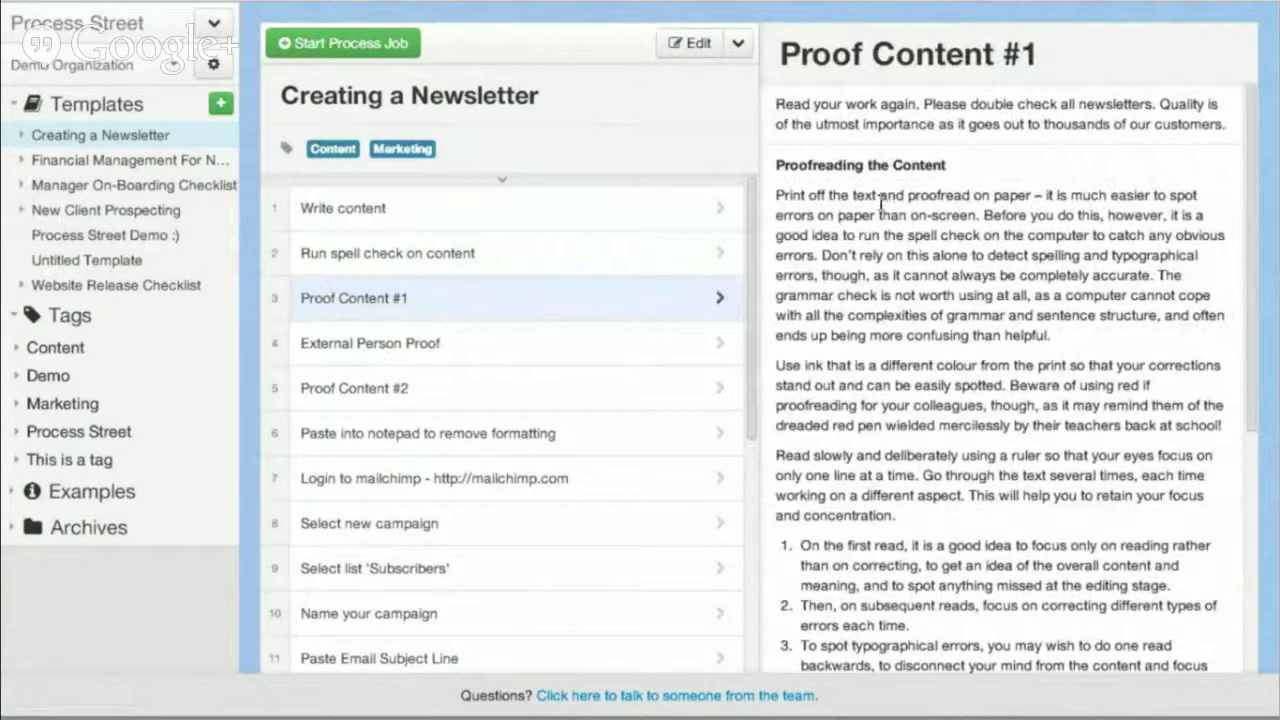
# - Switch from the Creating a Newsletter template to Manager On-Boarding Checklist, collapsing its runs list
pyautogui.click(560, 212)
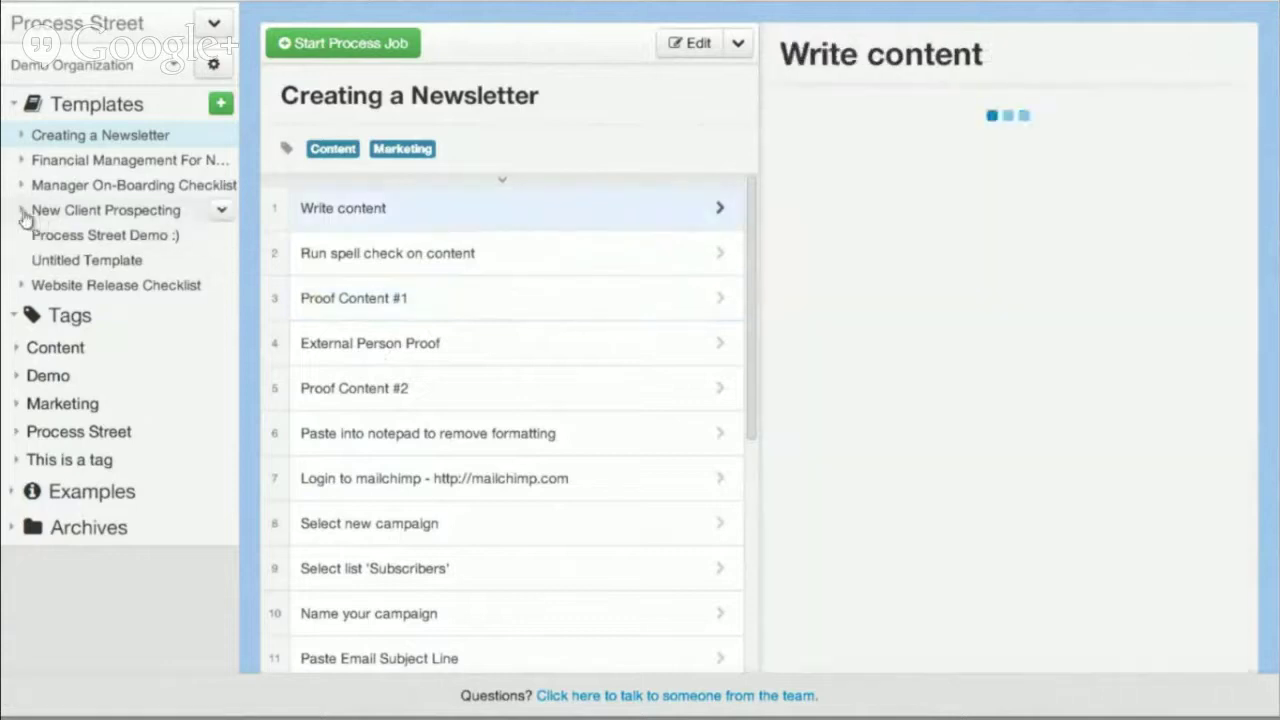
pyautogui.click(60, 185)
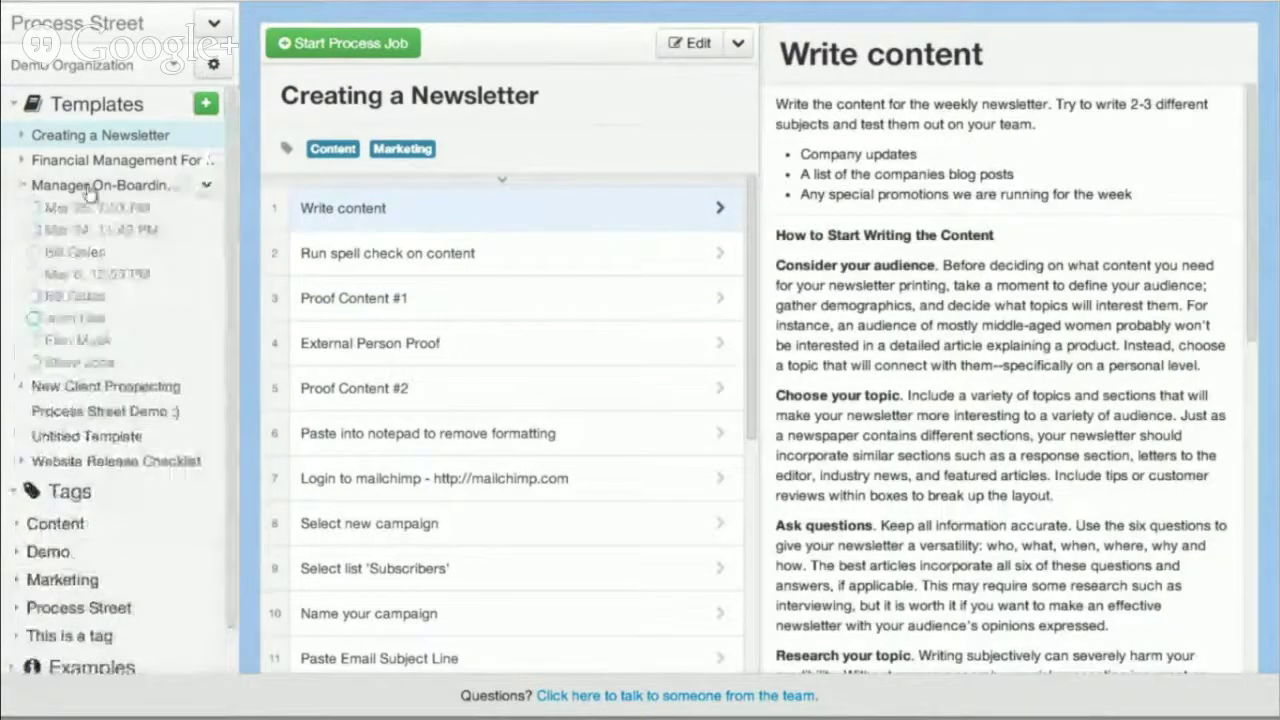
pyautogui.click(23, 187)
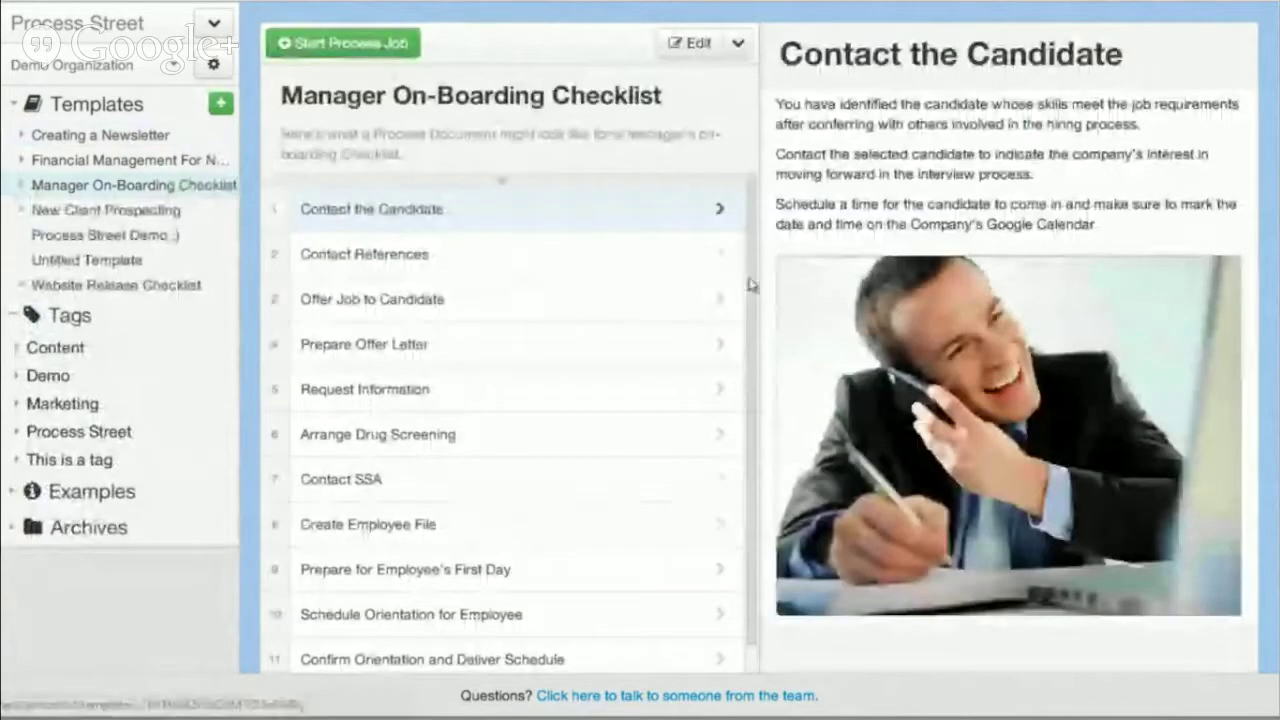
# - Look over the Contact References task, then return to Contact the Candidate
pyautogui.click(624, 275)
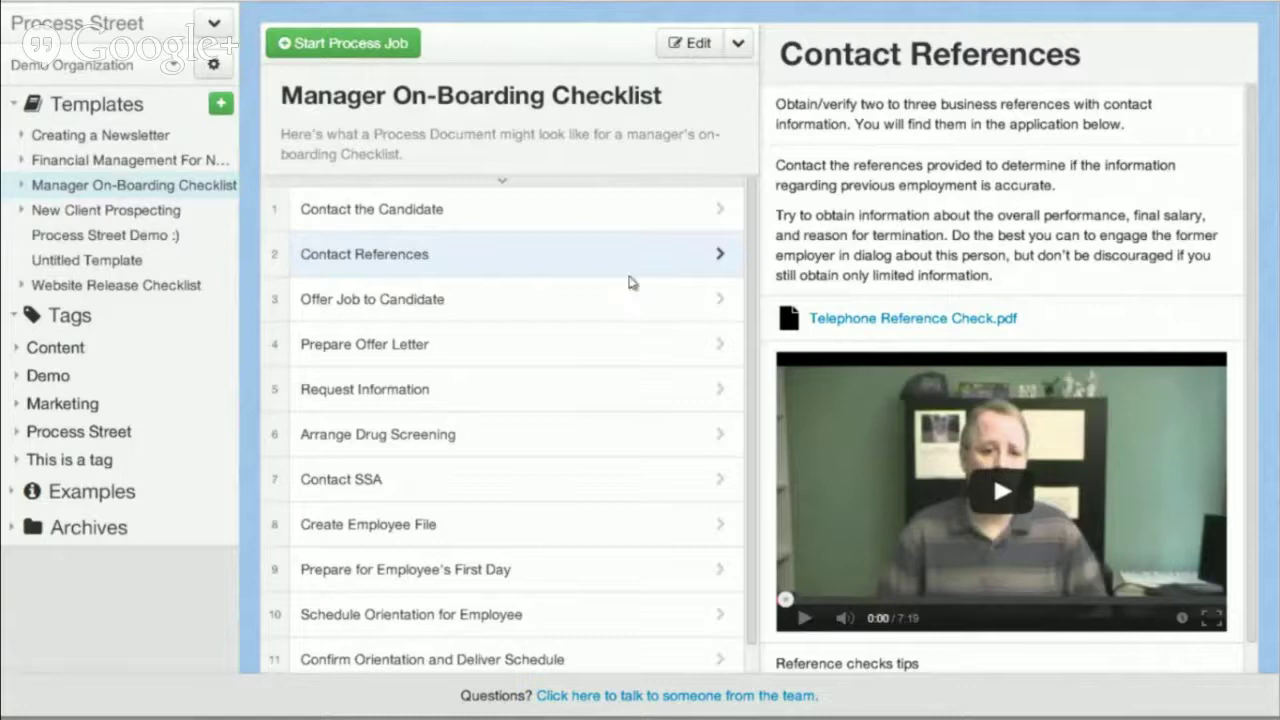
pyautogui.click(500, 203)
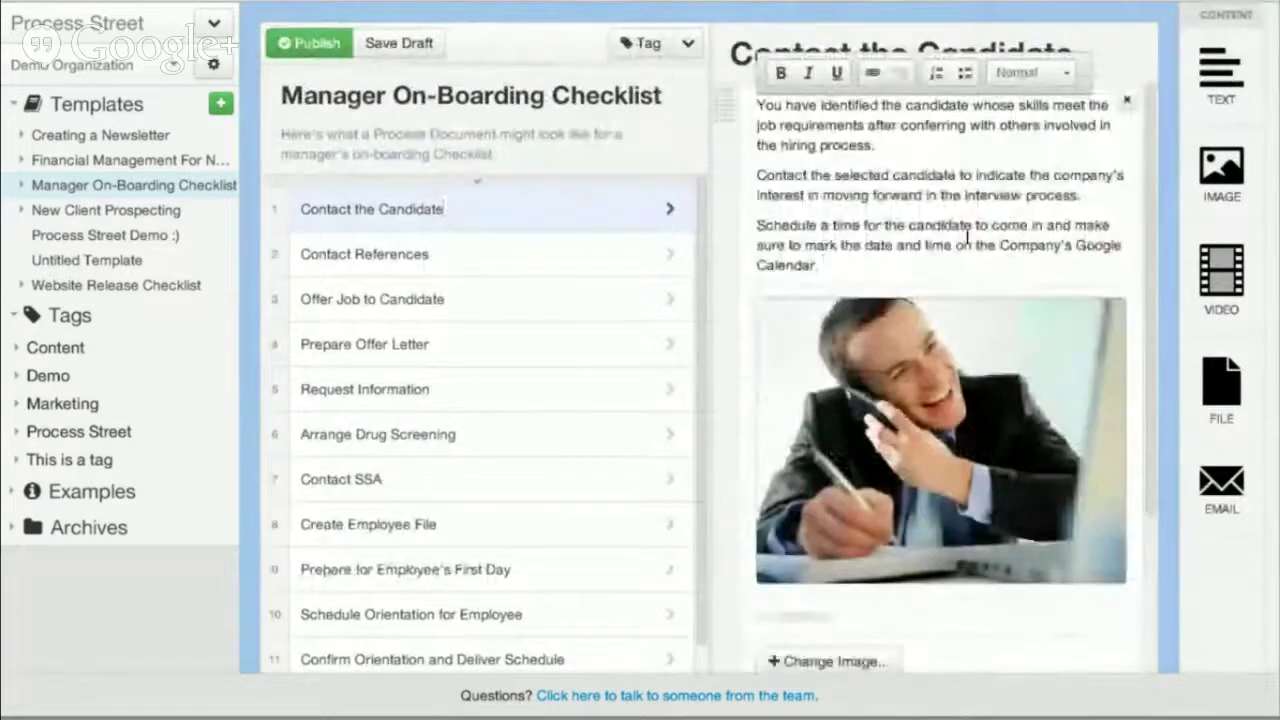
# - Delete the Contact the Candidate photo and drop an EMAIL widget below the task text
pyautogui.scroll(-2, 935, 548)
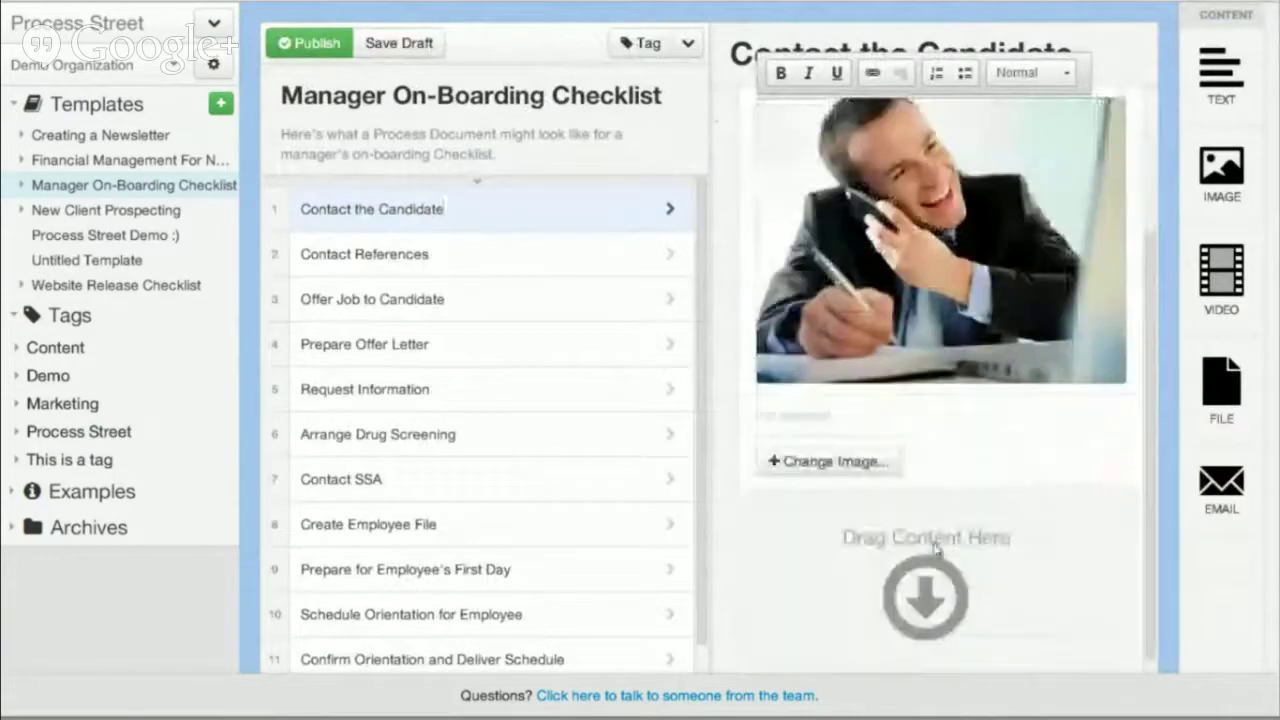
pyautogui.scroll(2, 960, 420)
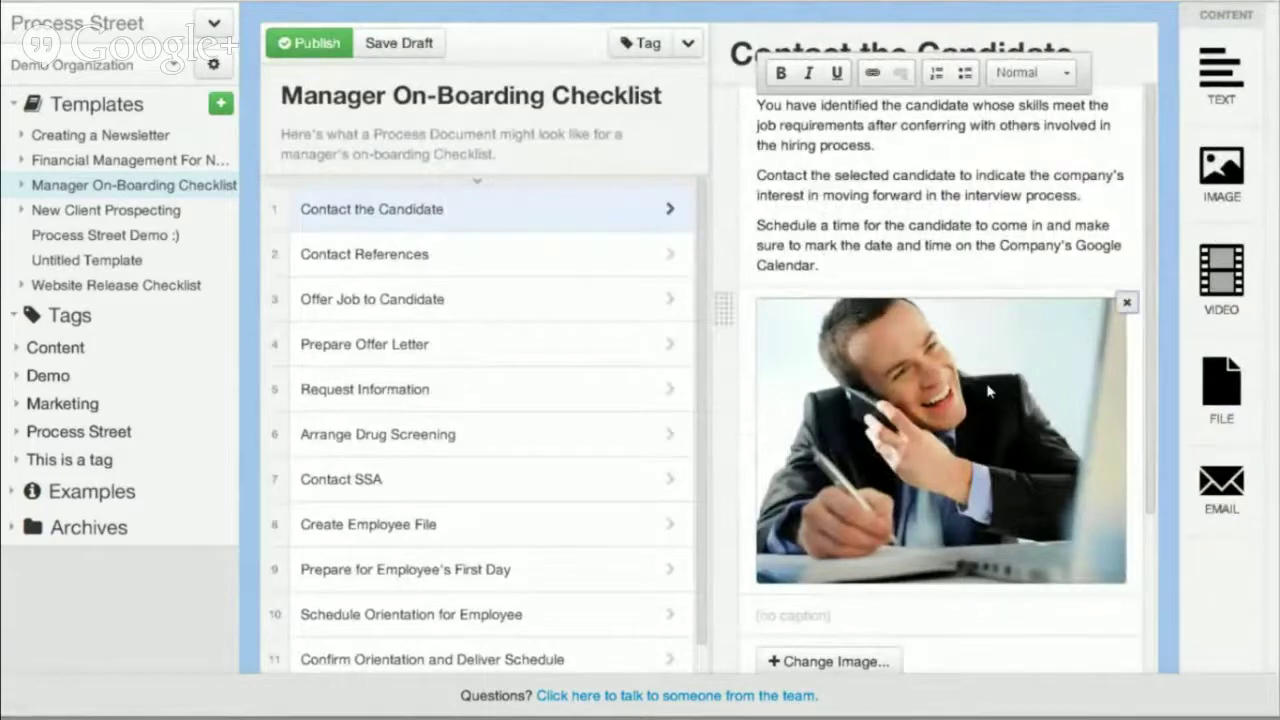
pyautogui.click(1127, 302)
pyautogui.click(789, 211)
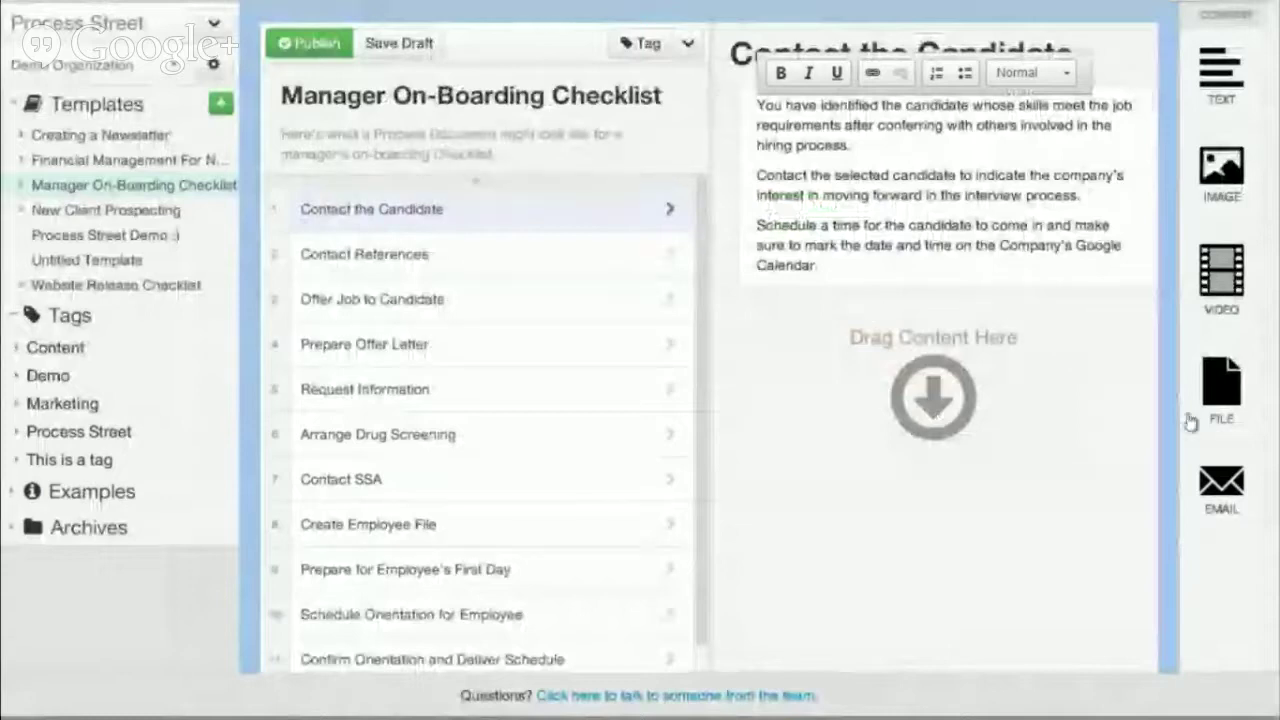
pyautogui.moveTo(1220, 495); pyautogui.dragTo(955, 425)
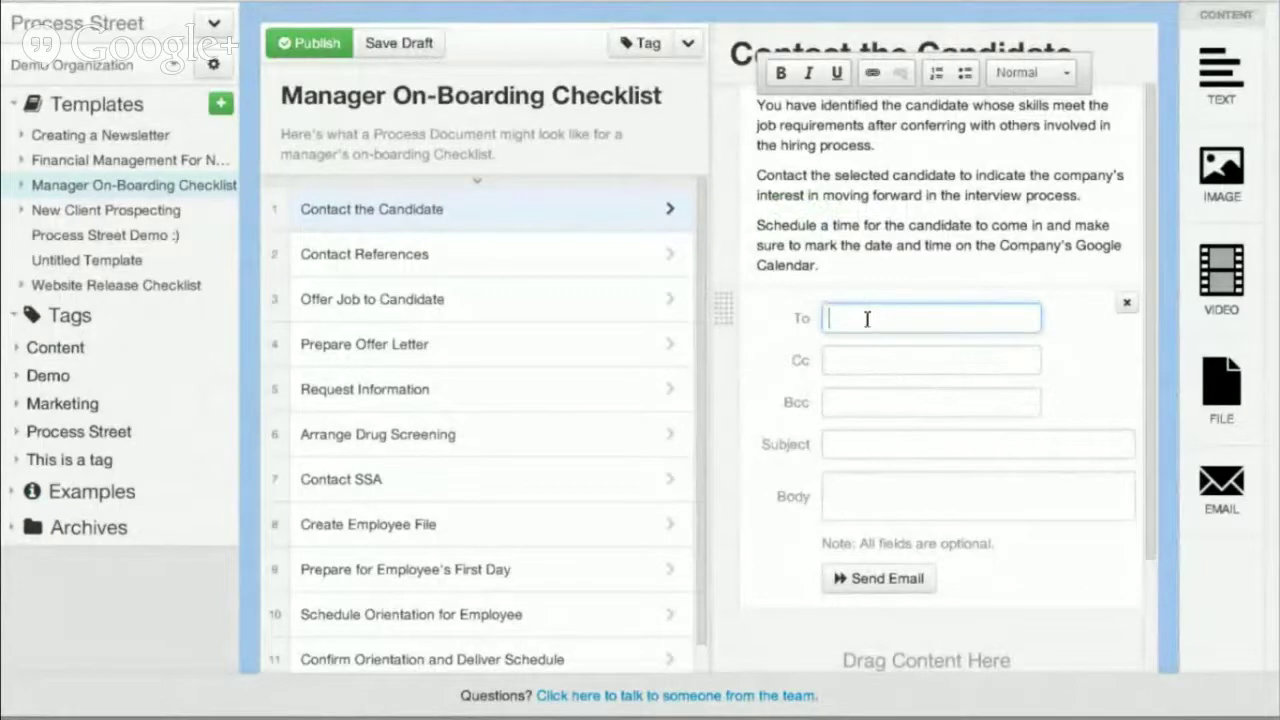
# - Fill the email widget: your own address in Bcc, subject 'Great News!', body 'We want to give you the job!'
pyautogui.click(878, 400)
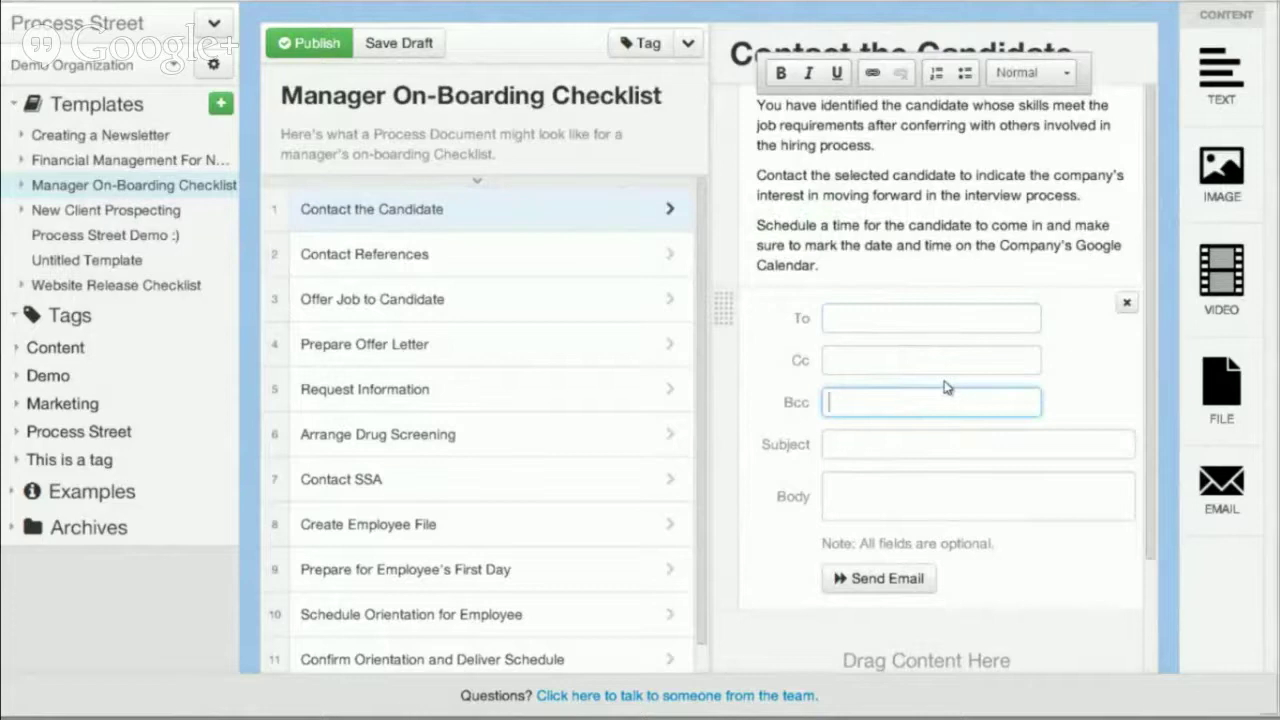
pyautogui.write('myself@')
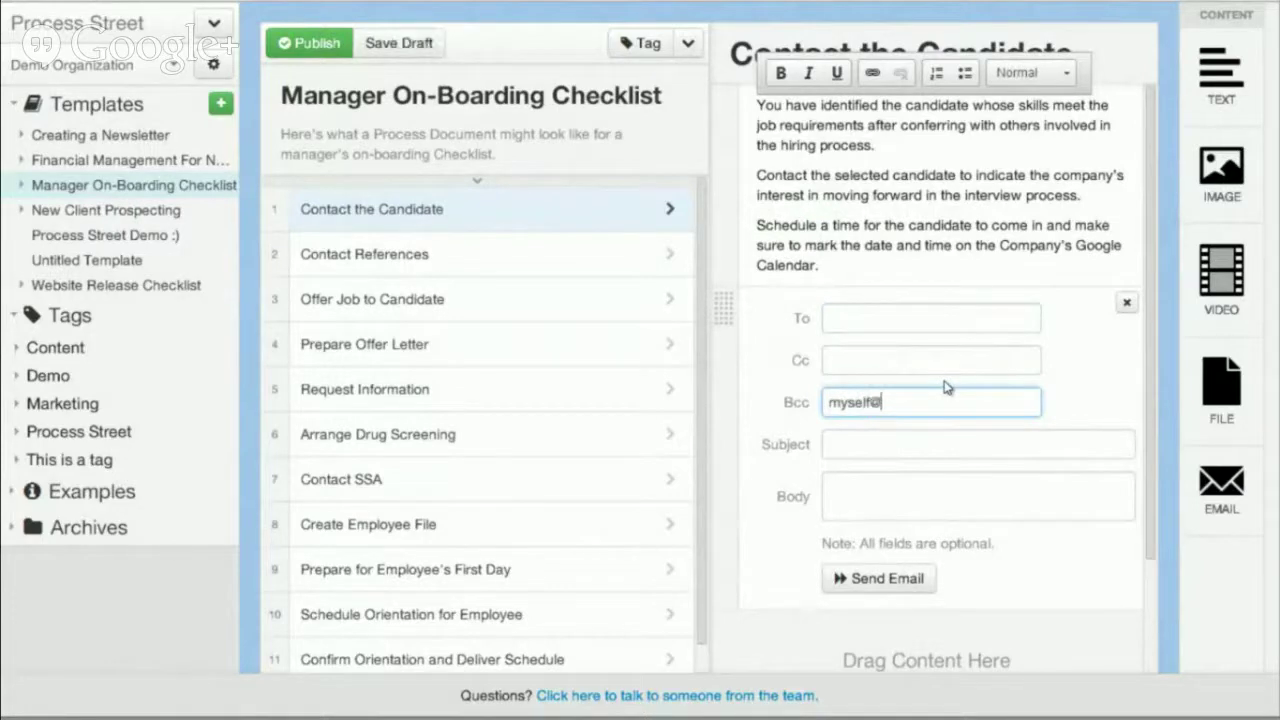
pyautogui.write('myorganization.com')
pyautogui.press('Tab')
pyautogui.press('Tab')
pyautogui.hotkey('shift', 'Tab')
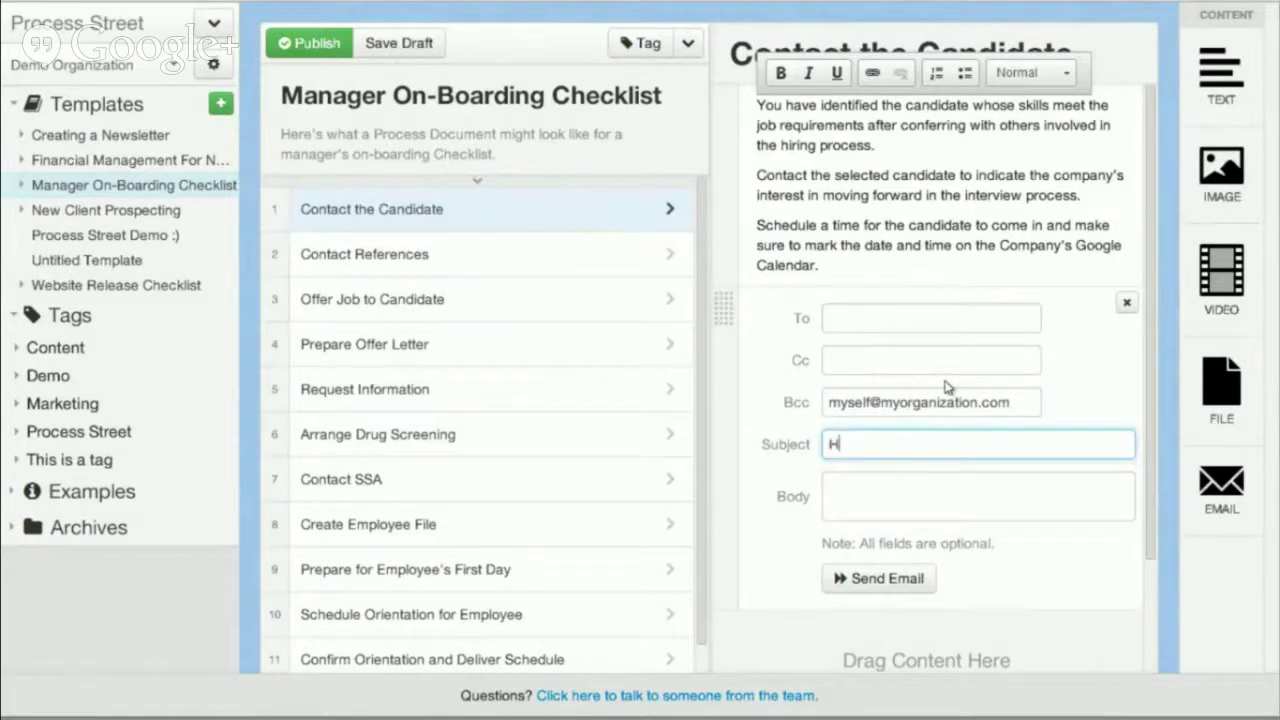
pyautogui.write('Great News!')
pyautogui.press('Tab')
pyautogui.write('We want ')
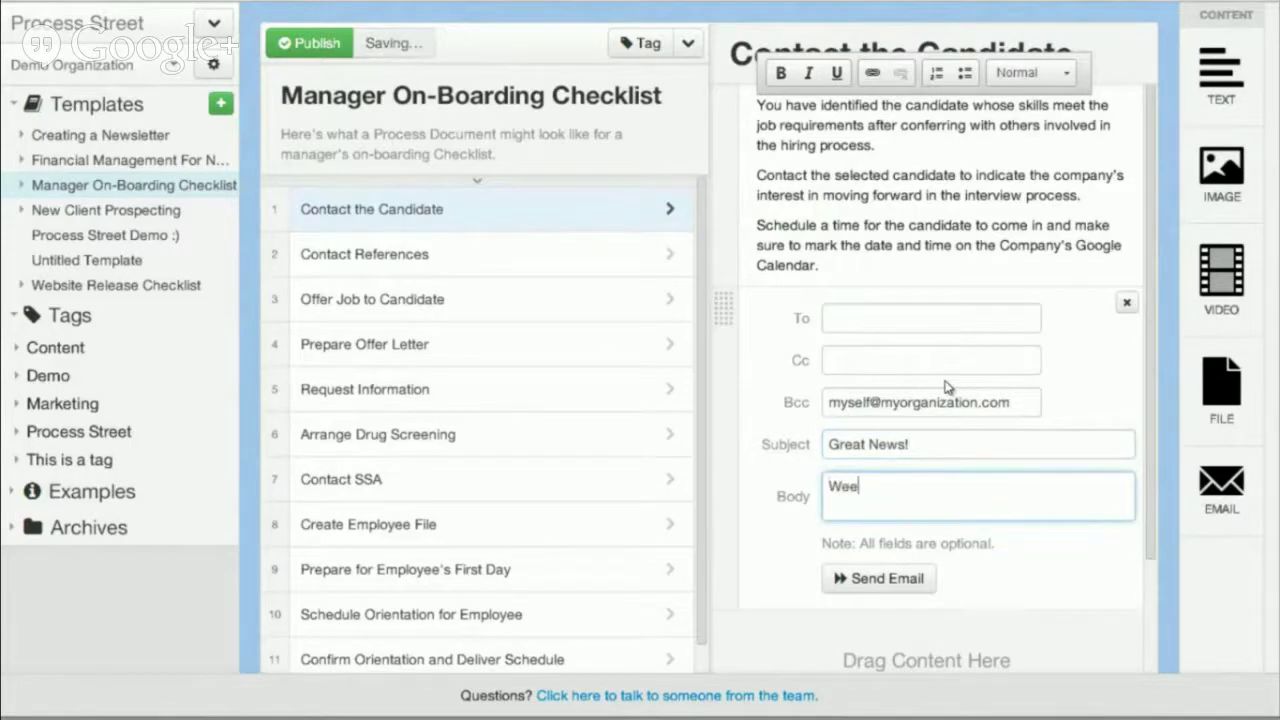
pyautogui.write('to give you t')
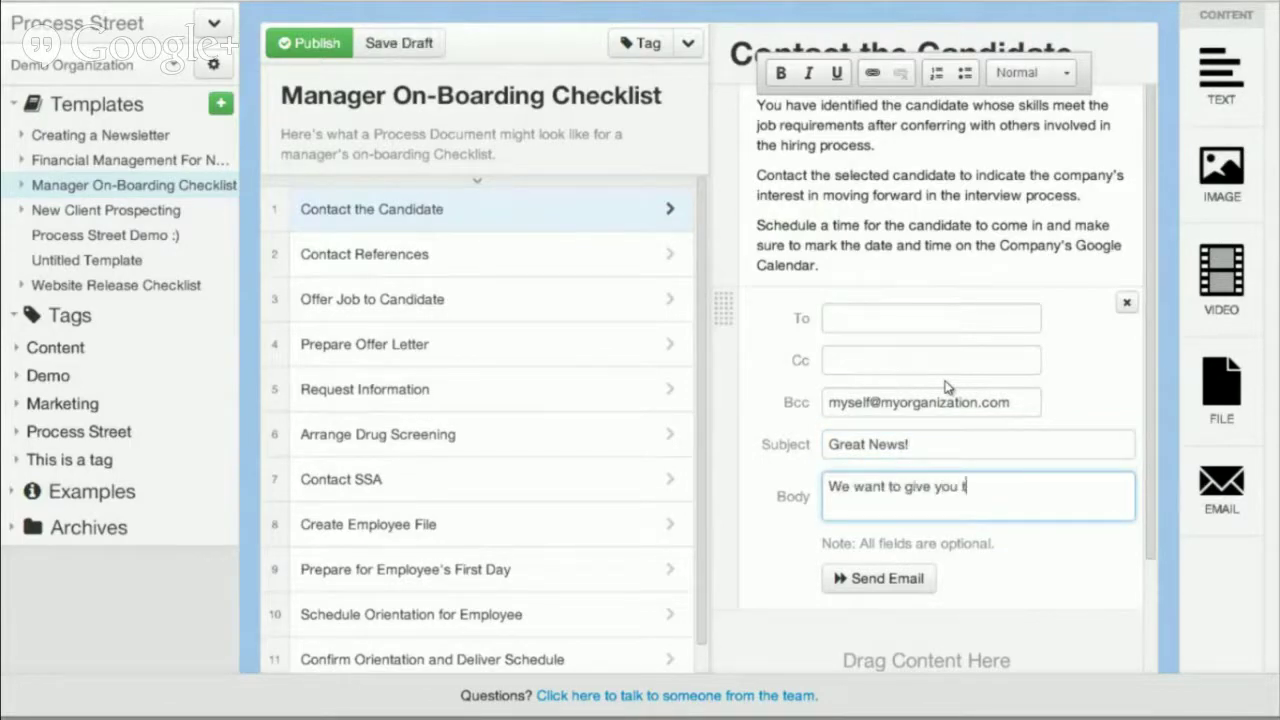
pyautogui.write('he job!')
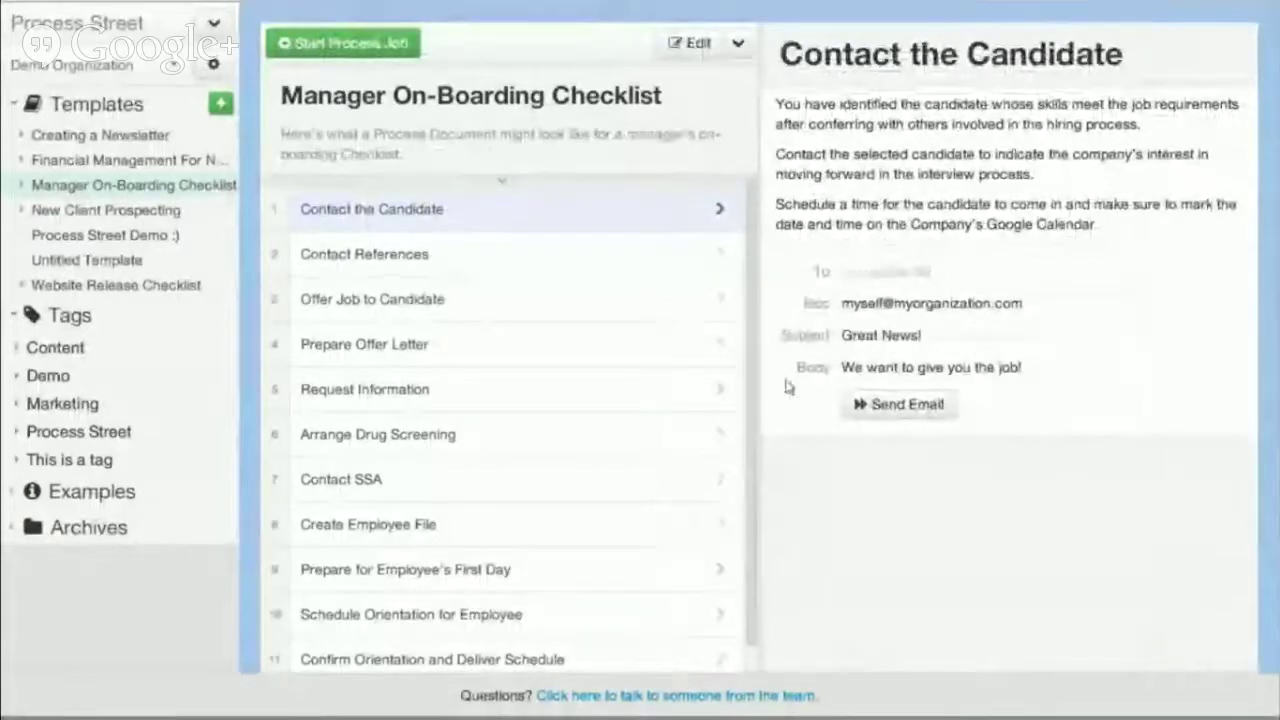
# - Glance at Offer Job to Candidate, then send the offer email from Contact the Candidate's widget
pyautogui.click(407, 293)
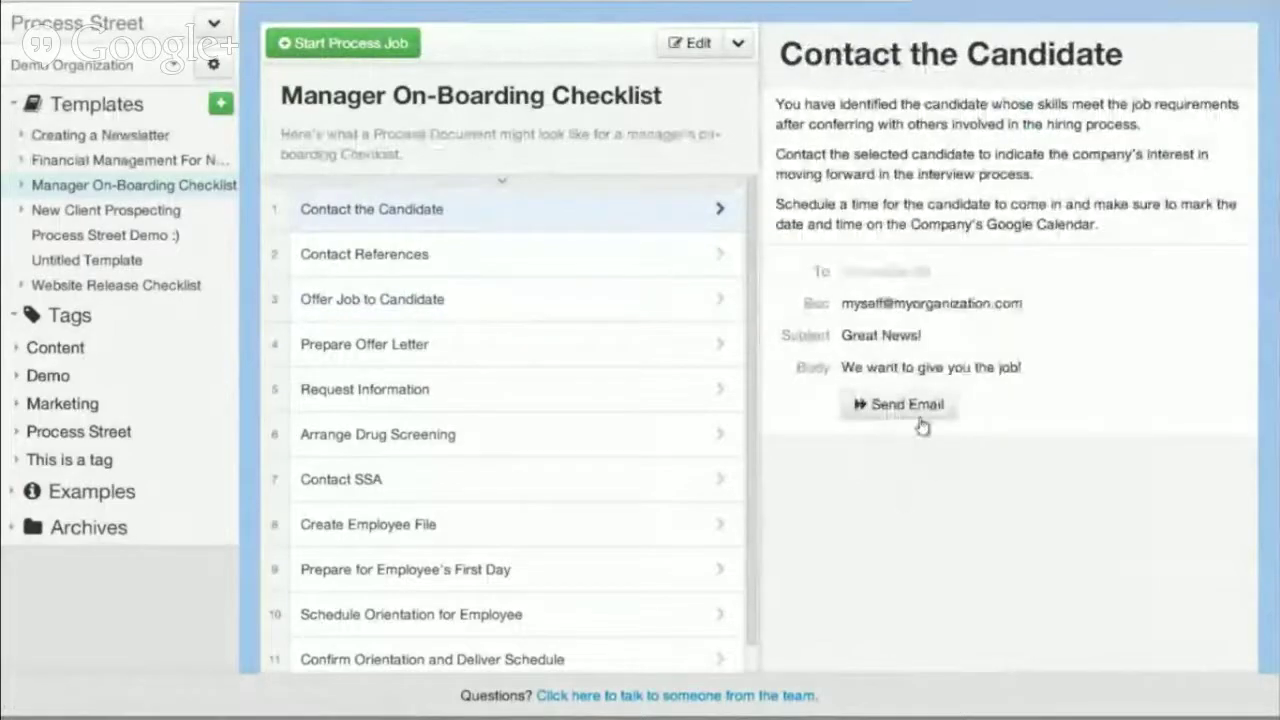
pyautogui.click(905, 405)
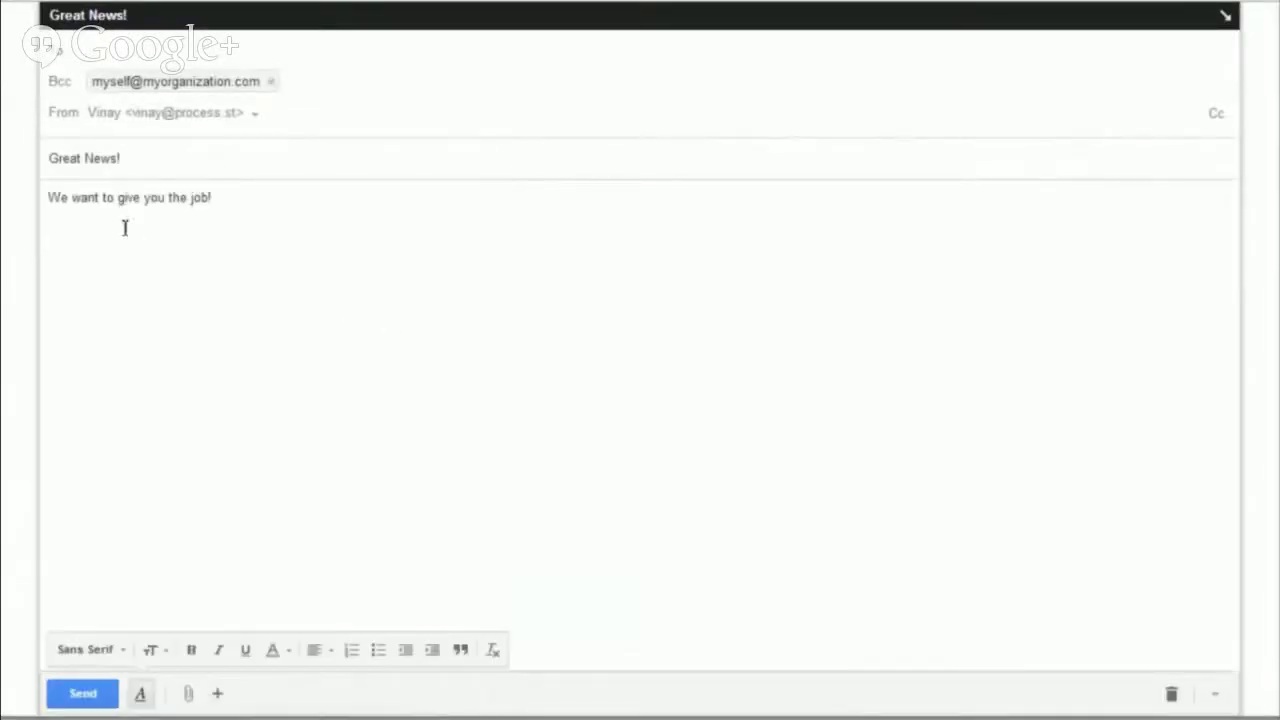
# - Review the Gmail draft's body, Great News! subject and Bcc recipient, then switch back to Process Street
pyautogui.moveTo(227, 197); pyautogui.dragTo(3, 165)
pyautogui.click(265, 148)
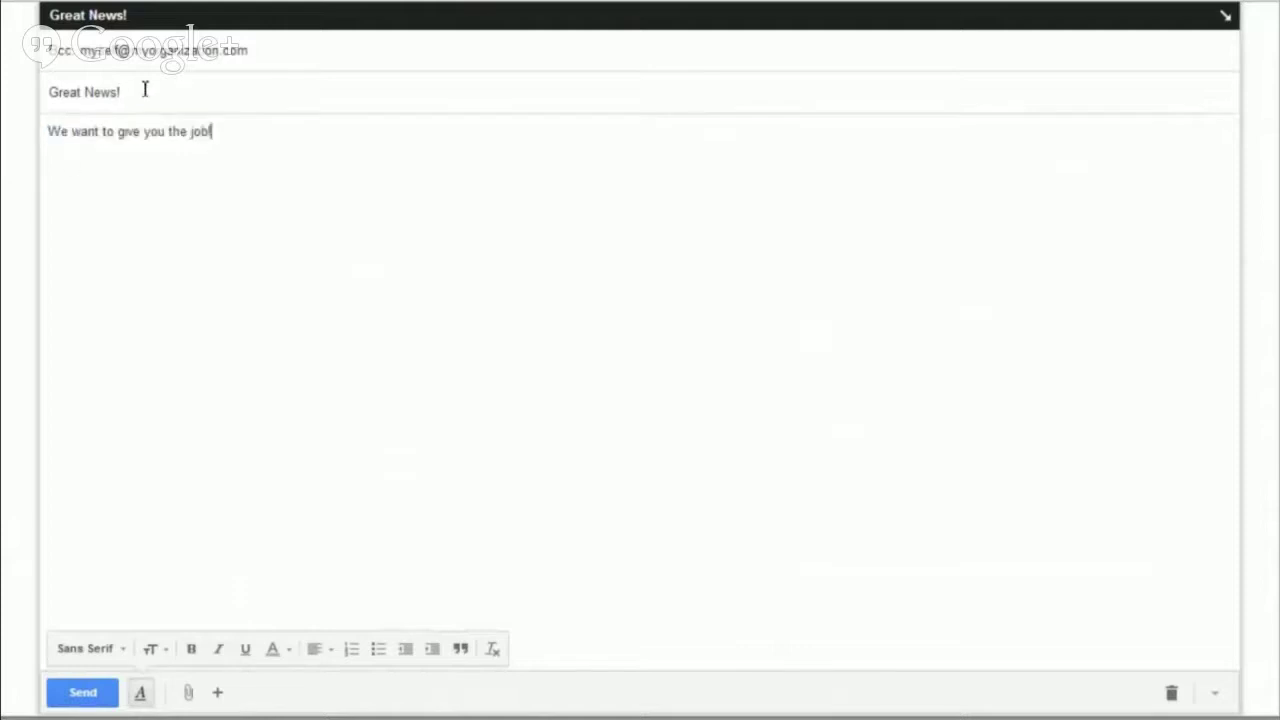
pyautogui.moveTo(145, 89); pyautogui.dragTo(10, 84)
pyautogui.click(196, 50)
pyautogui.click(250, 248)
pyautogui.hotkey('ctrl', 'a')
pyautogui.hotkey('alt', 'Tab')
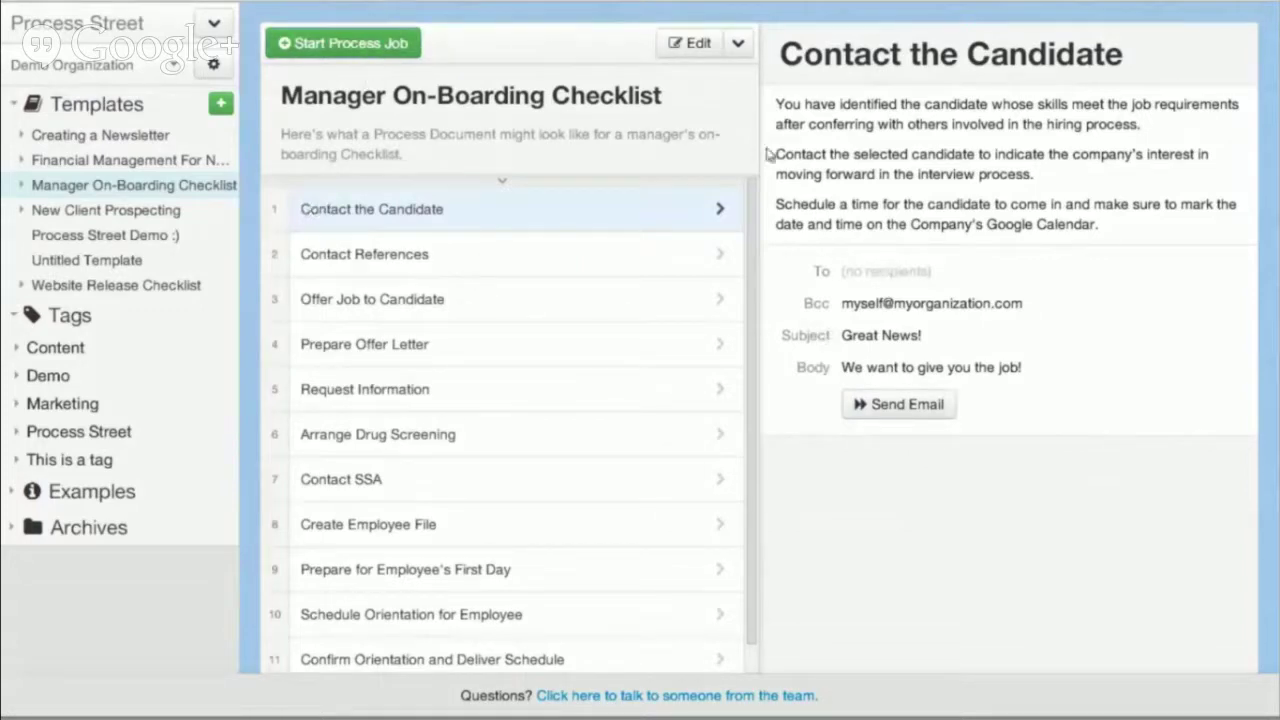
# - Reload the new Mar 27 run and check off Contact the Candidate, Contact References, Offer Job, Prepare Offer Letter
pyautogui.press('super+r')
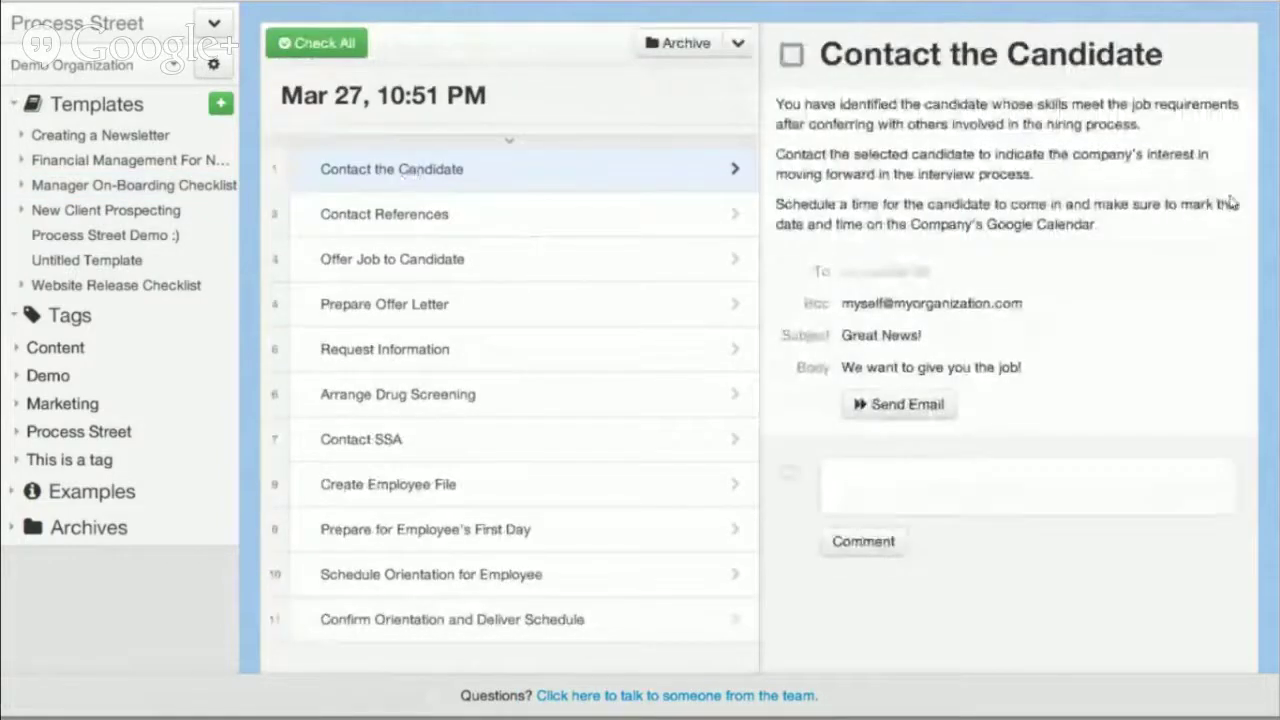
pyautogui.click(305, 170)
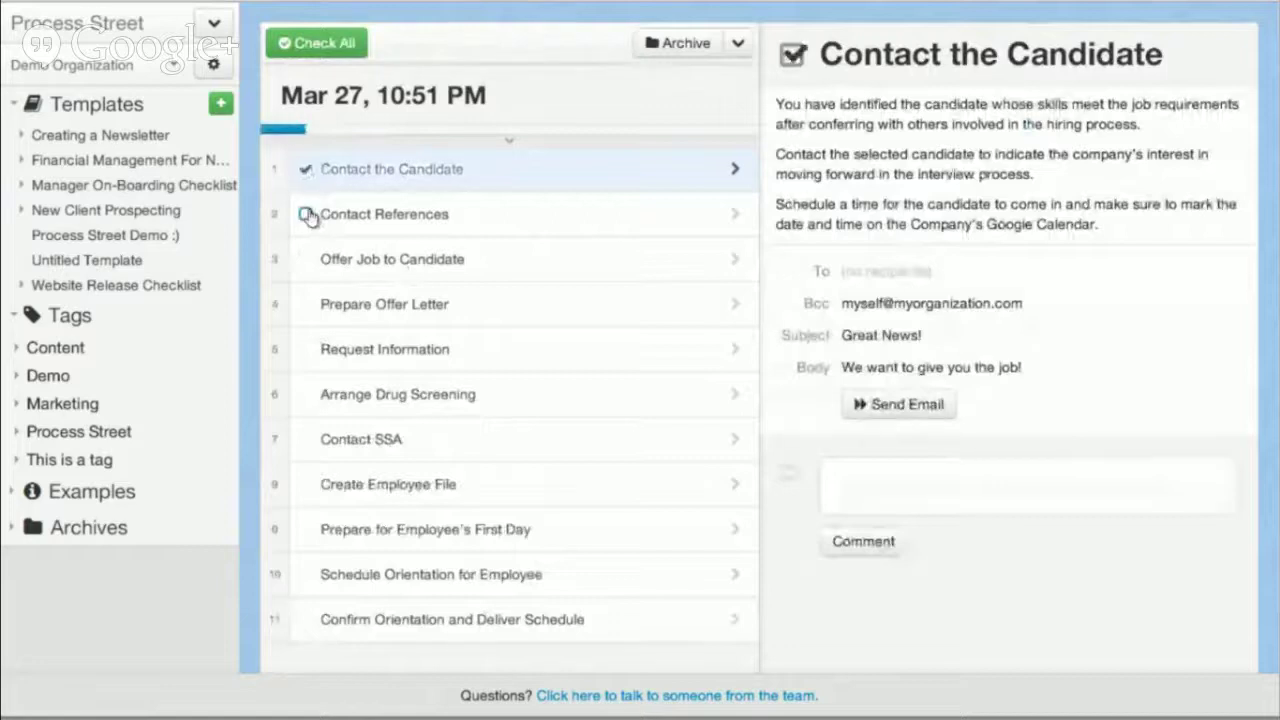
pyautogui.click(306, 216)
pyautogui.click(305, 263)
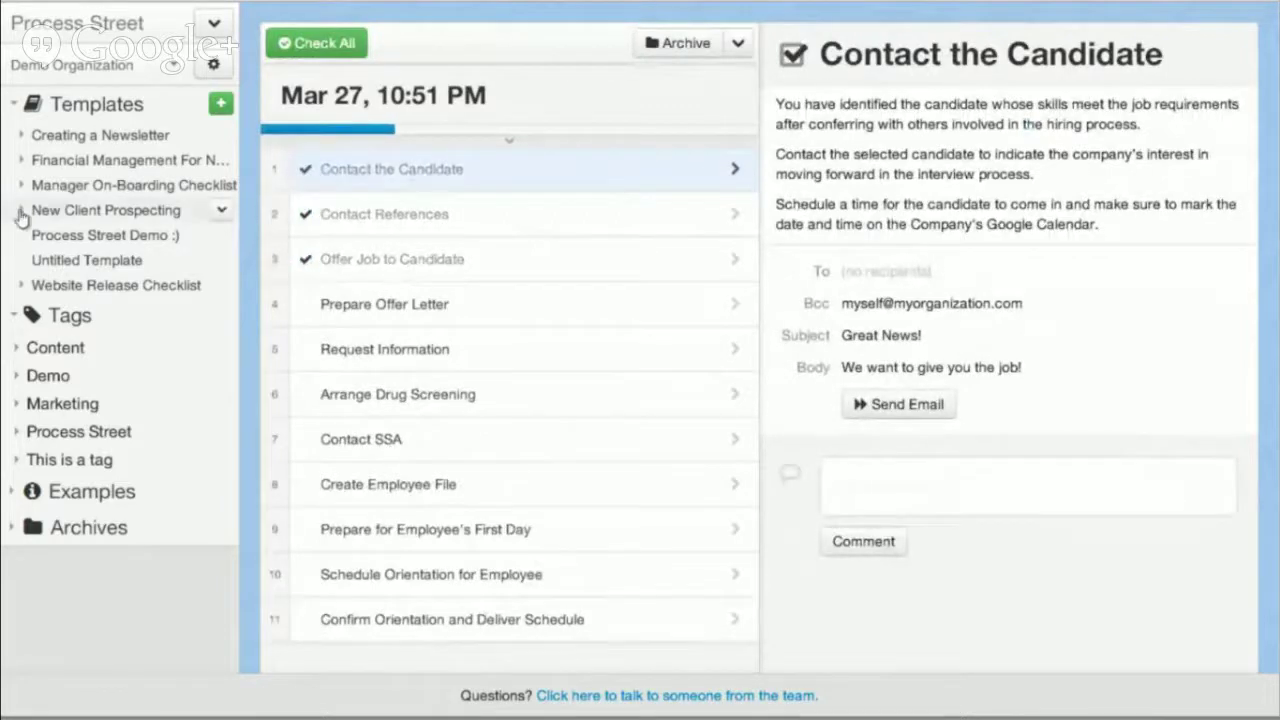
pyautogui.click(22, 186)
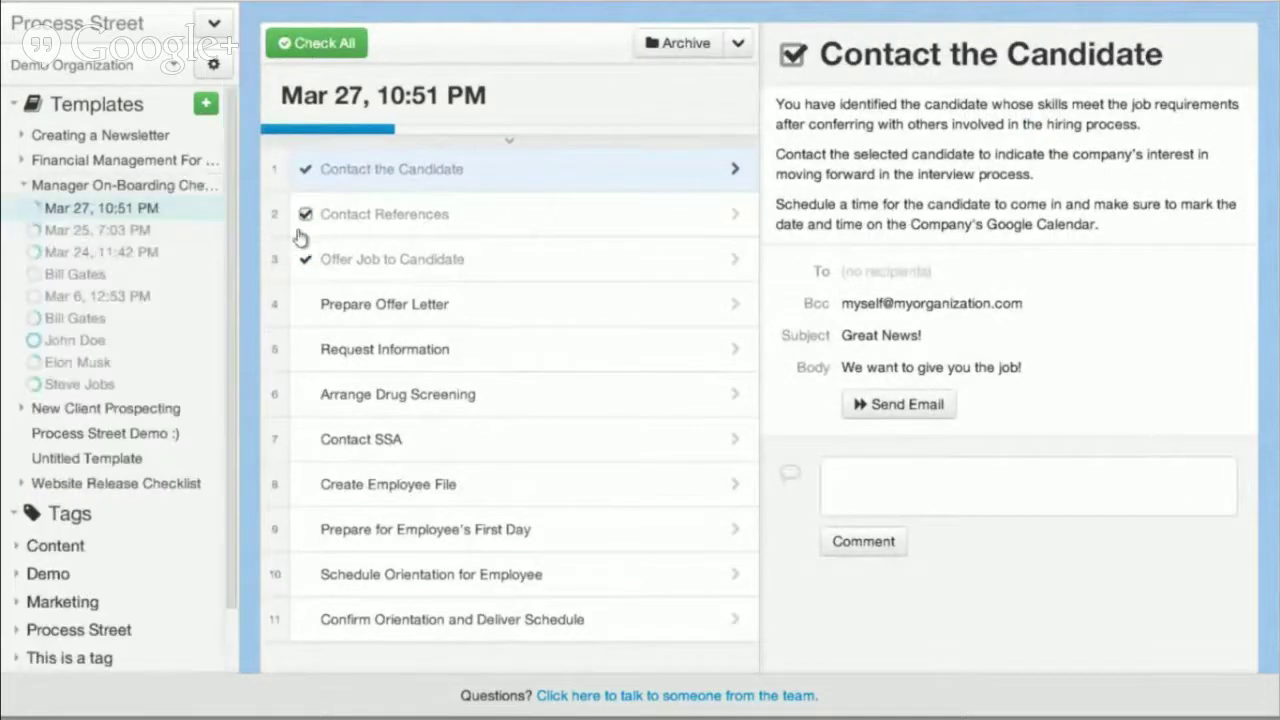
pyautogui.click(305, 304)
# - Rename the checklist run to the new hire's full name
pyautogui.click(383, 95)
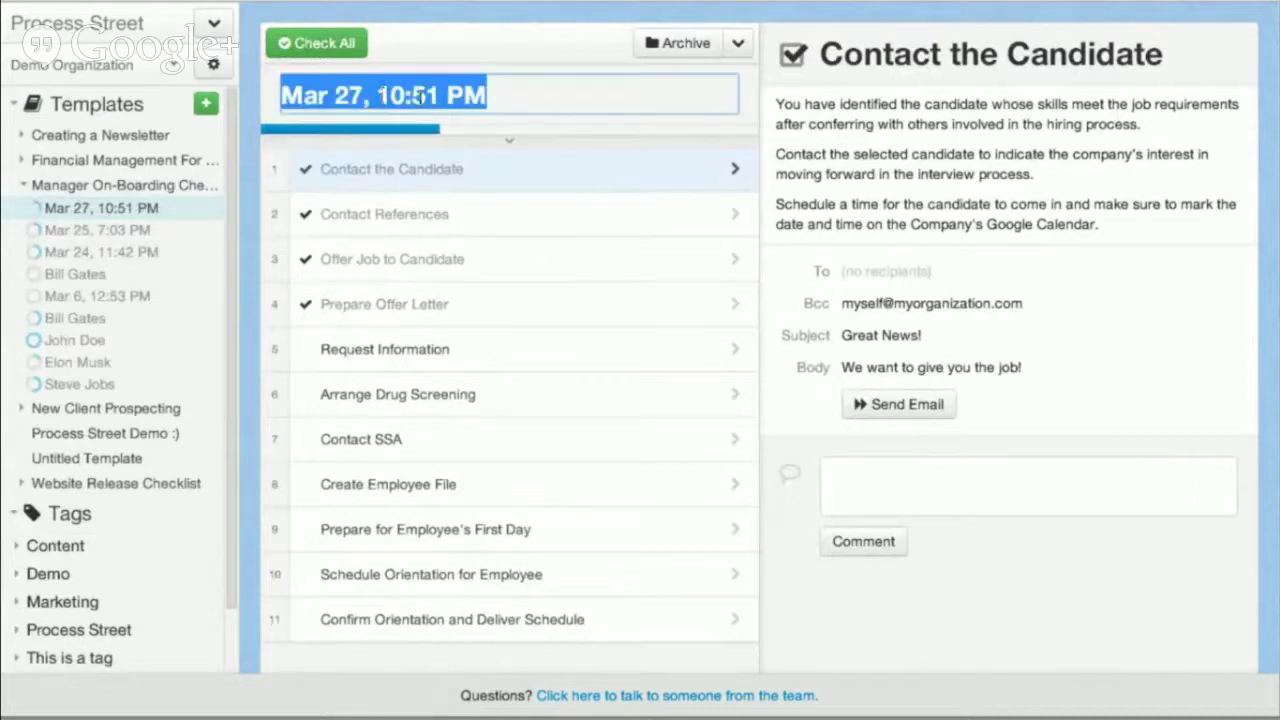
pyautogui.write('S')
pyautogui.press('BackSpace')
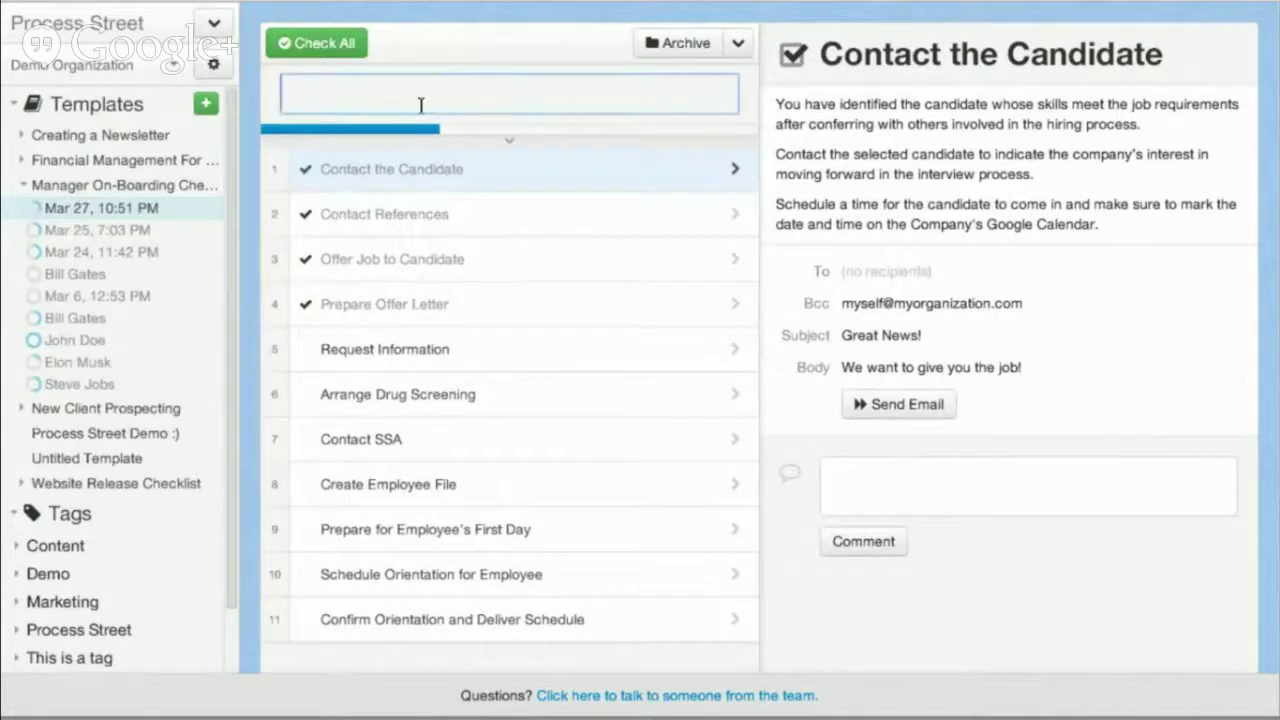
pyautogui.write('Jane J')
pyautogui.press('BackSpace')
pyautogui.write('Doe')
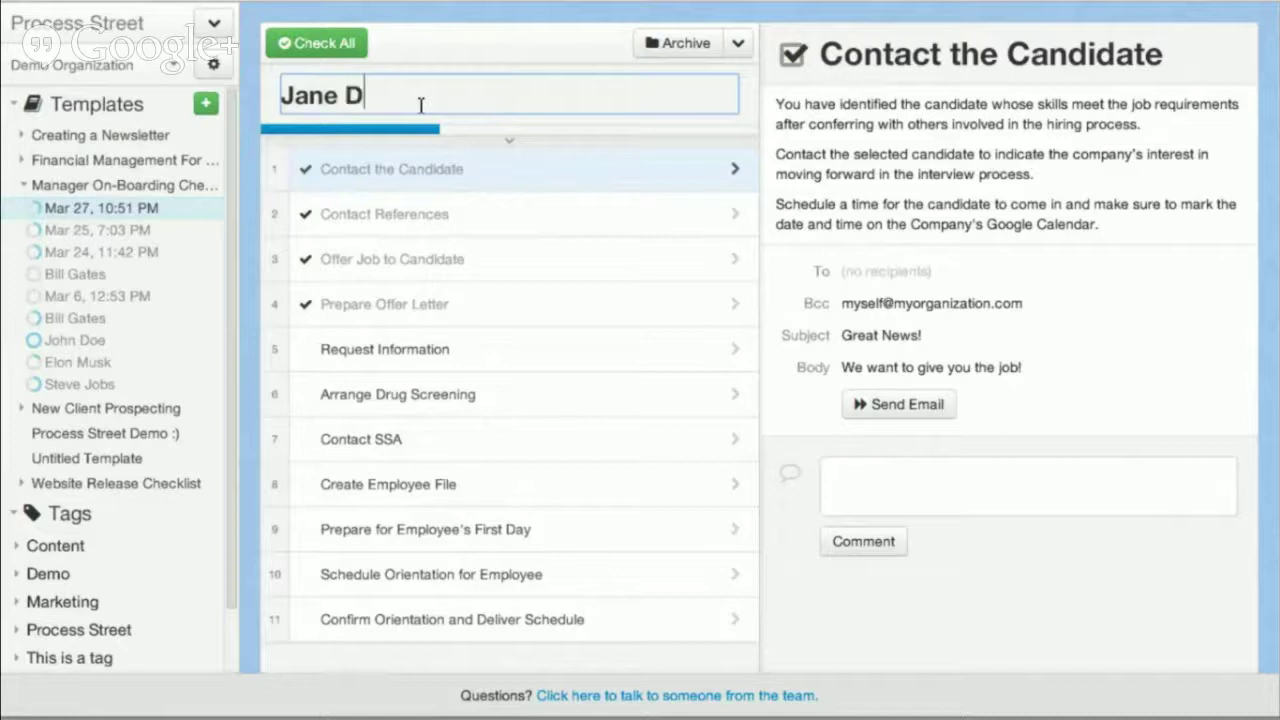
pyautogui.click(390, 259)
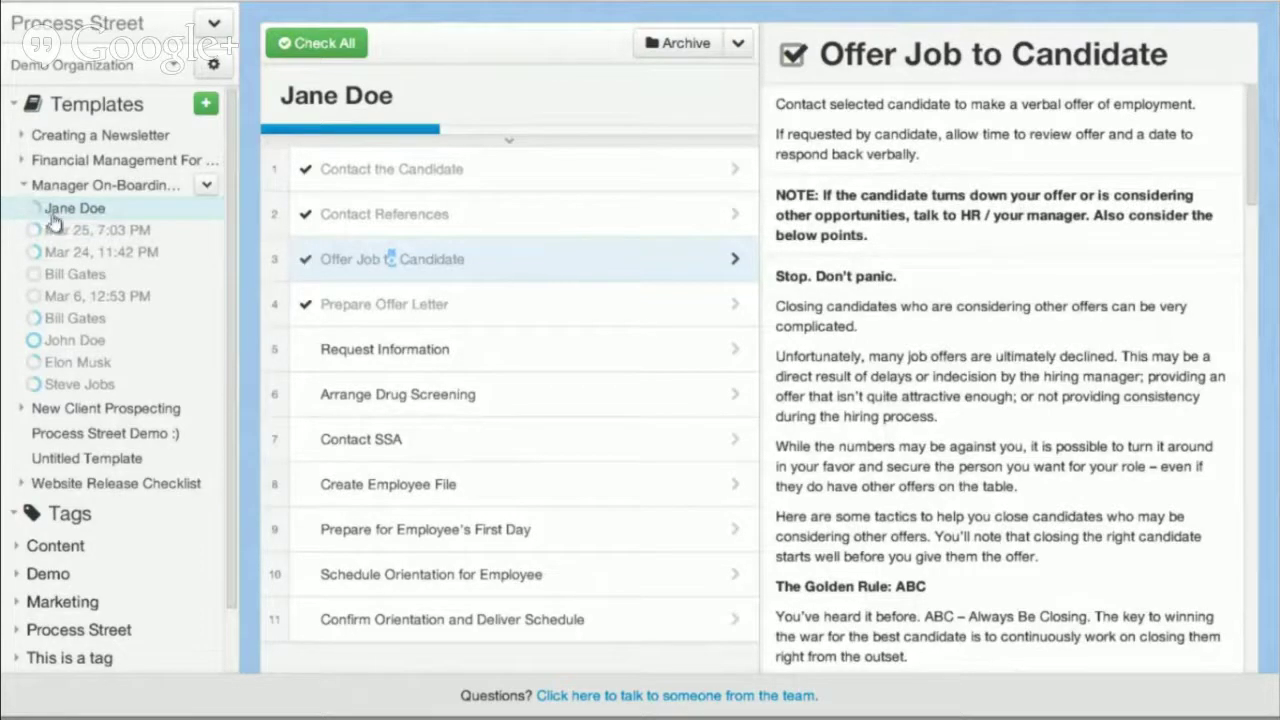
# - Check off Request Information and Arrange Drug Screening, then view the Contact SSA and Contact the Candidate tasks
pyautogui.click(305, 349)
pyautogui.click(305, 394)
pyautogui.click(308, 438)
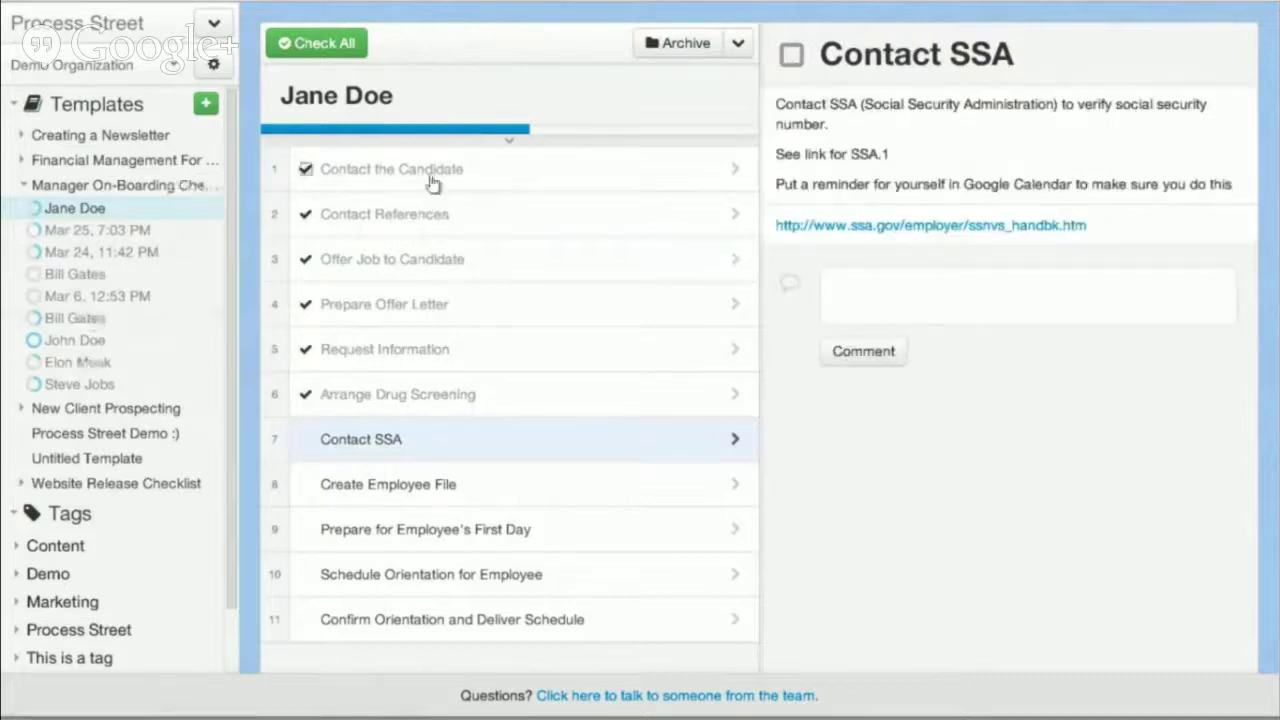
pyautogui.click(432, 180)
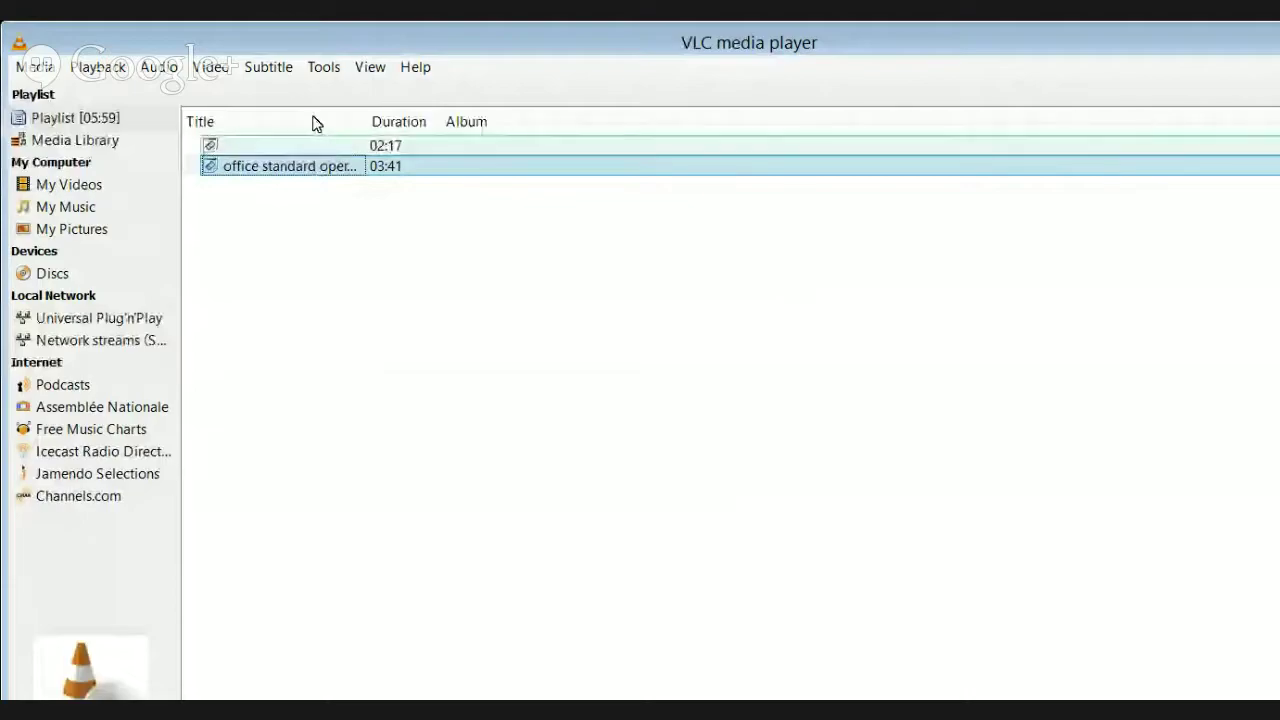
# - Play the second 03:41 playlist video full screen, pausing it once and resuming
pyautogui.doubleClick(315, 166)
pyautogui.doubleClick(651, 300)
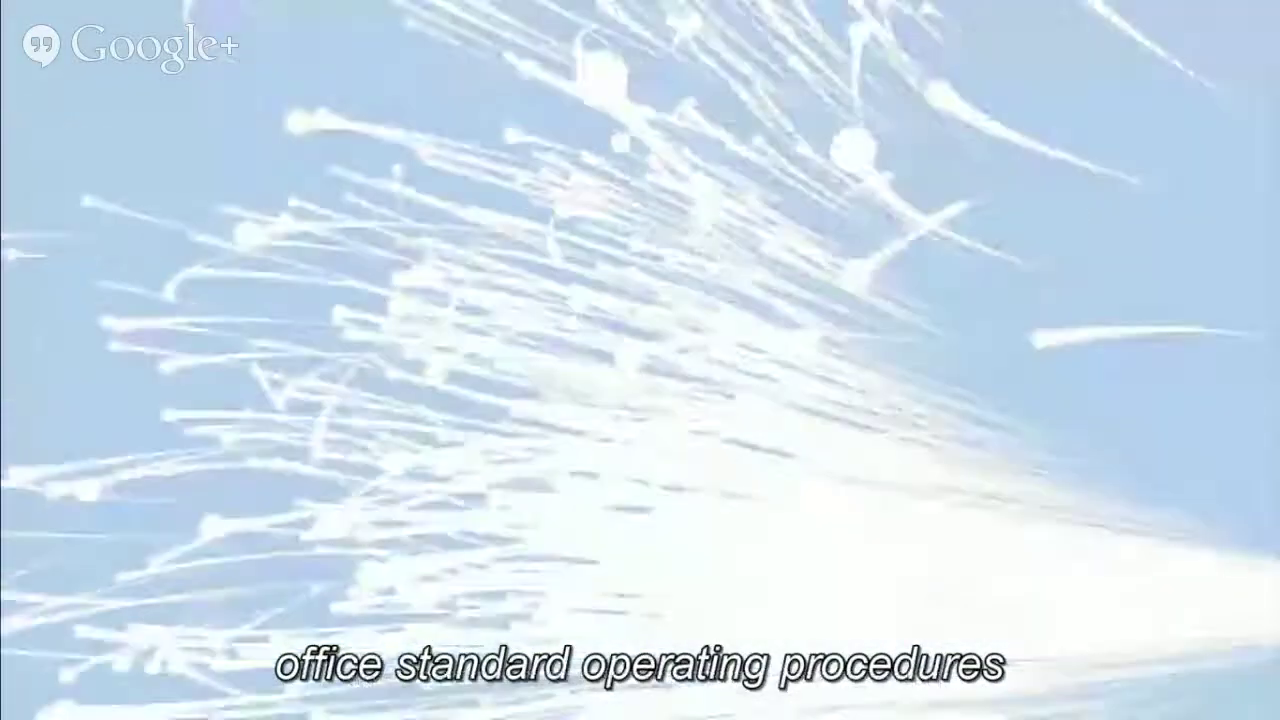
pyautogui.press('space')
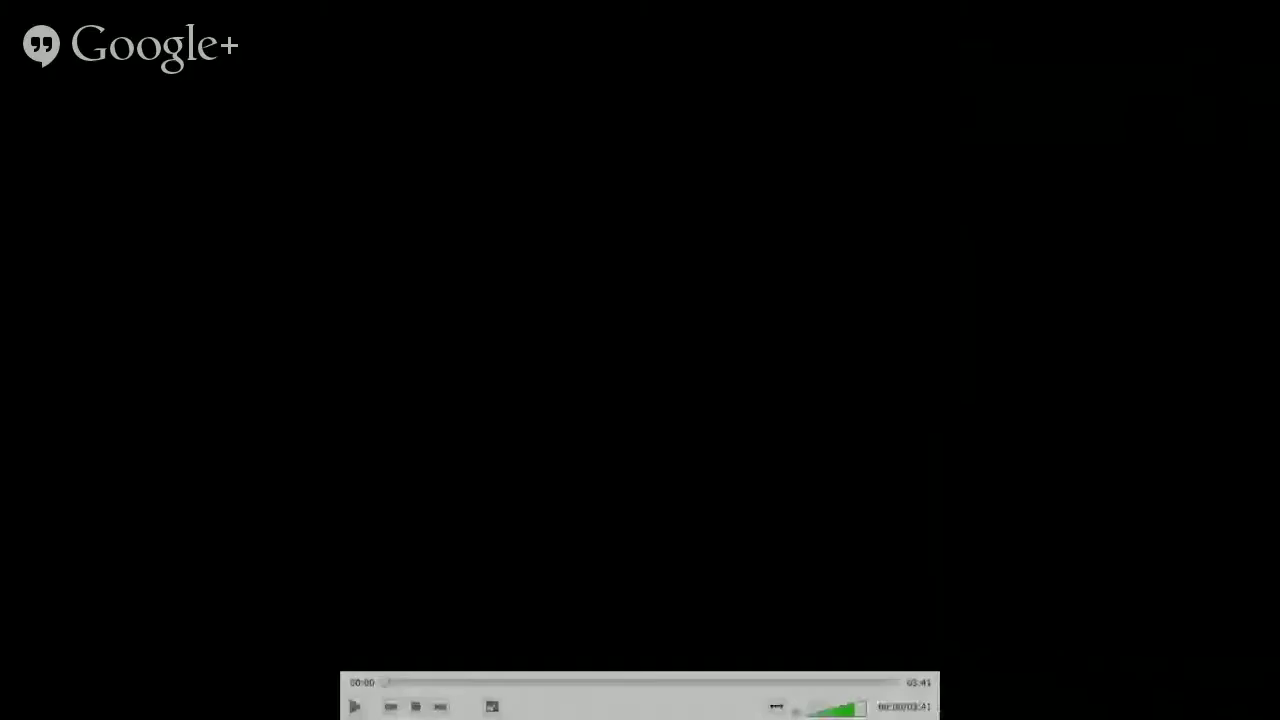
pyautogui.press('space')
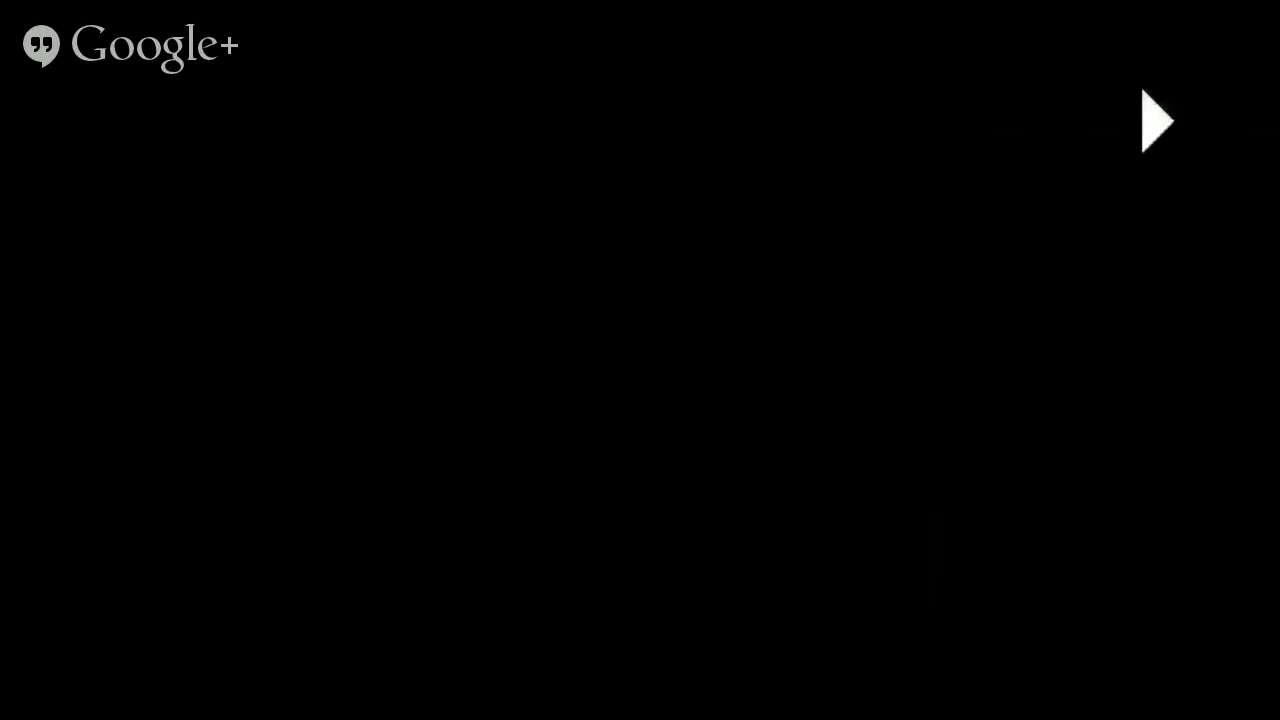
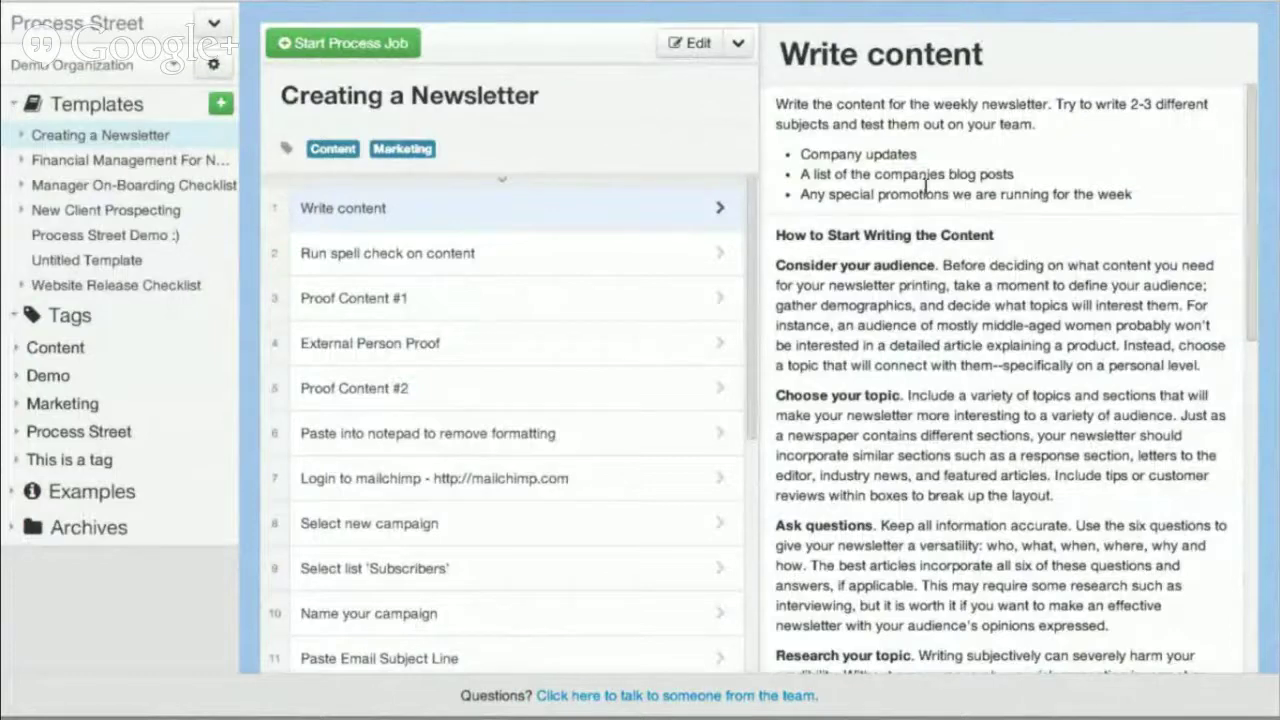
# - Browse the newsletter's spell-check, proofing and Write content steps, then open the Manager On-Boarding Checklist template
pyautogui.click(427, 250)
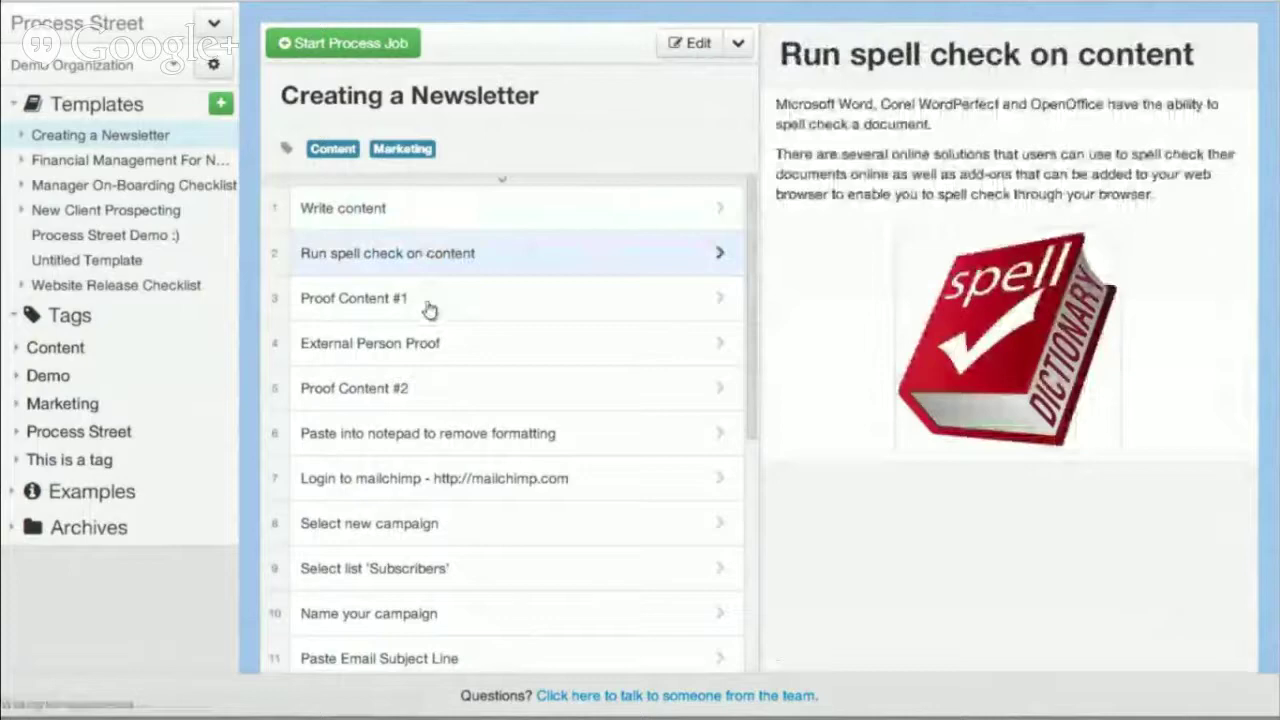
pyautogui.click(428, 308)
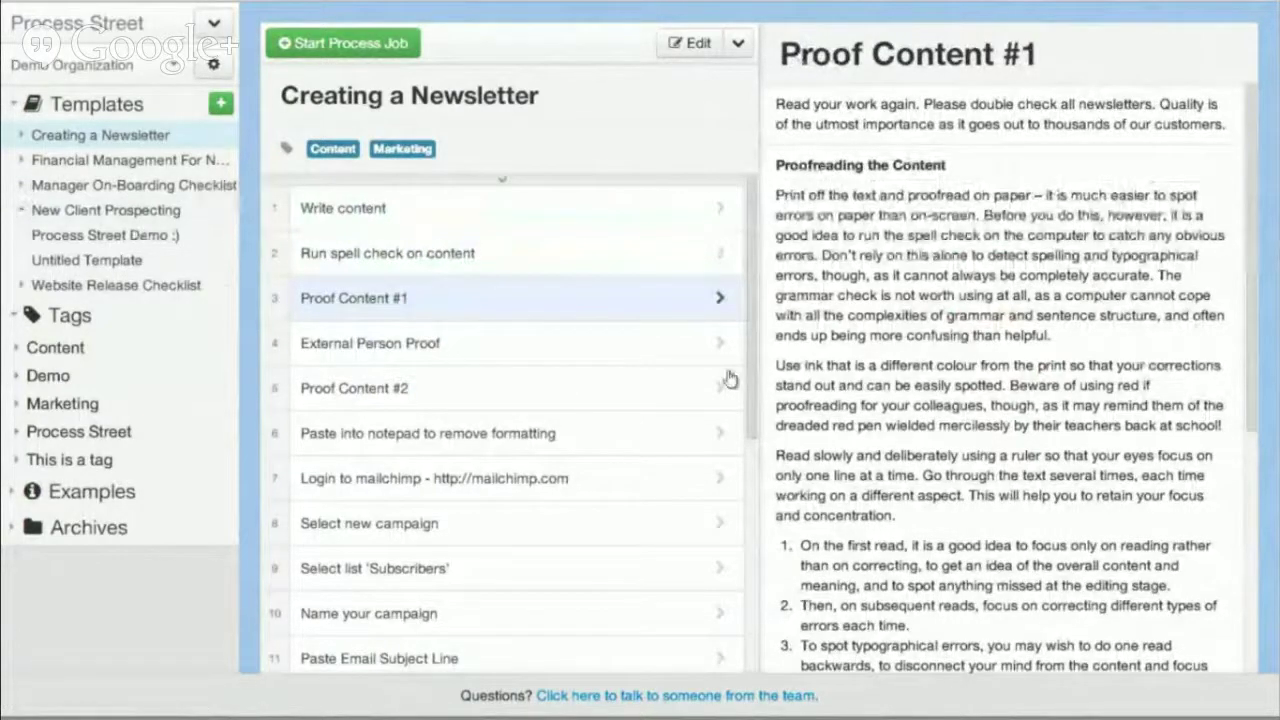
pyautogui.click(552, 226)
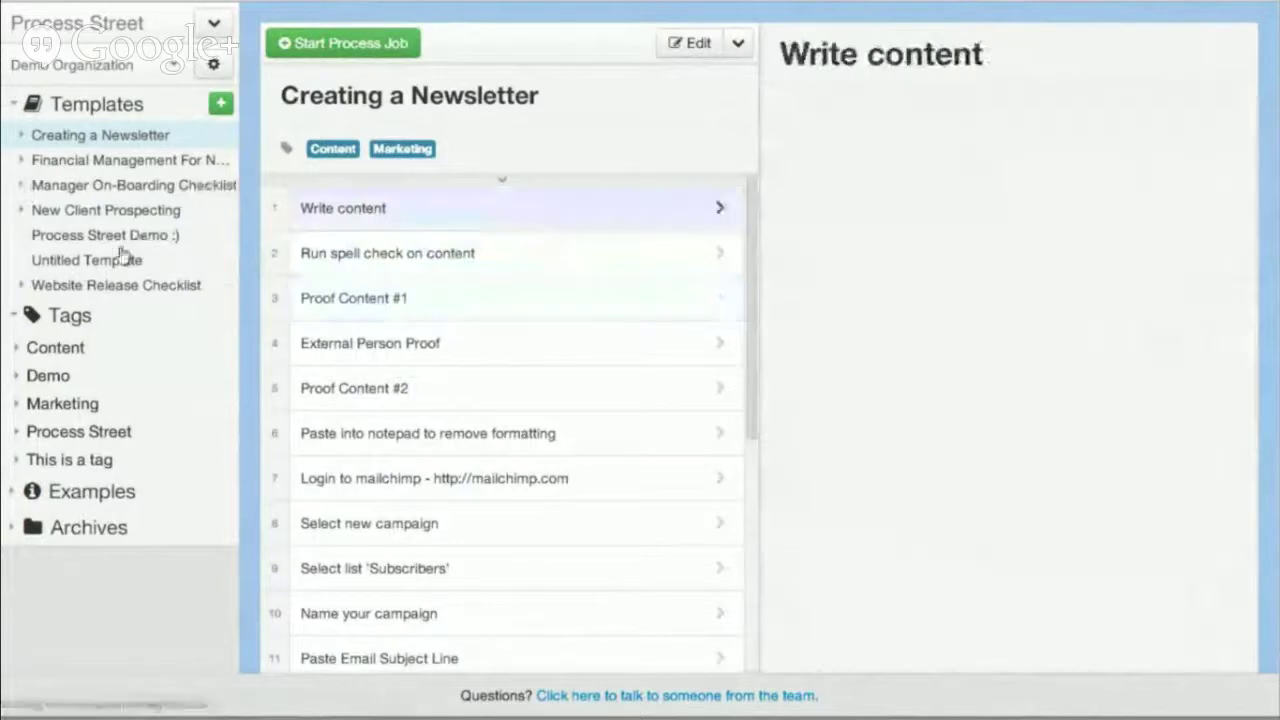
pyautogui.click(22, 185)
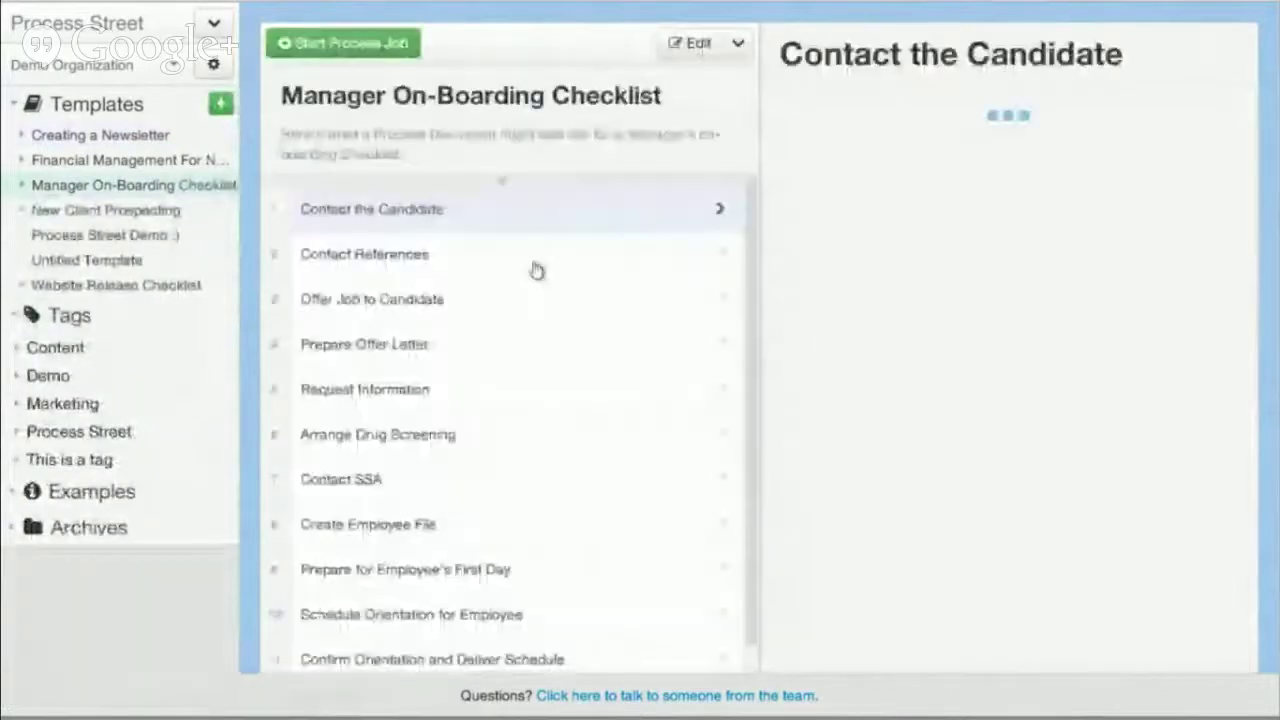
# - Review the Contact References step, then return to the Contact the Candidate step
pyautogui.click(536, 268)
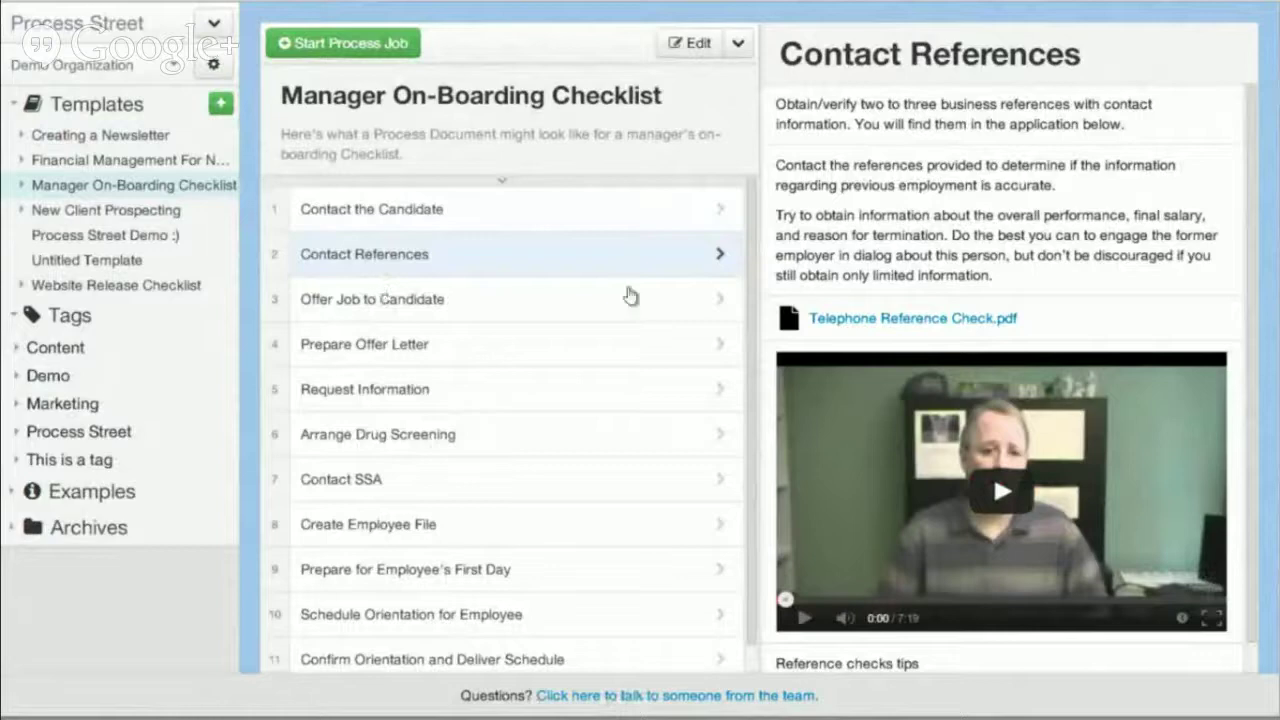
pyautogui.click(486, 218)
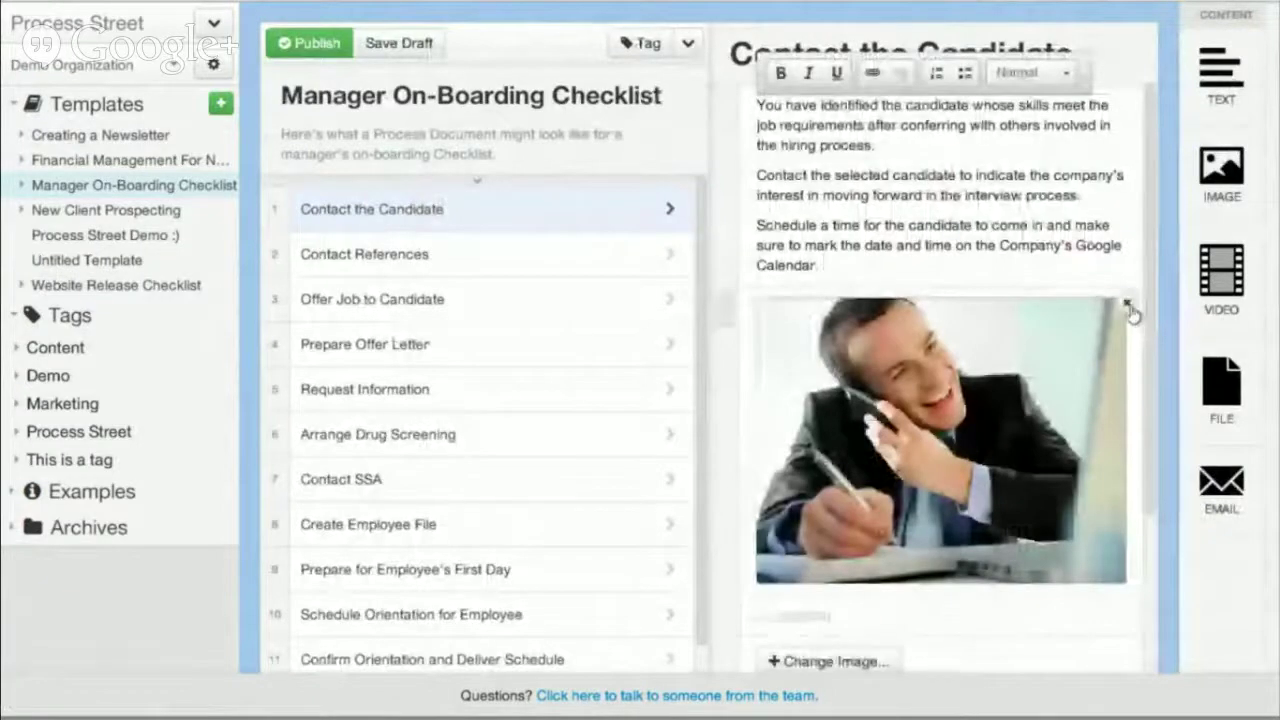
# - Delete the Contact the Candidate photo and add an Email widget below its text
pyautogui.scroll(-2, 765, 443)
pyautogui.scroll(2, 765, 443)
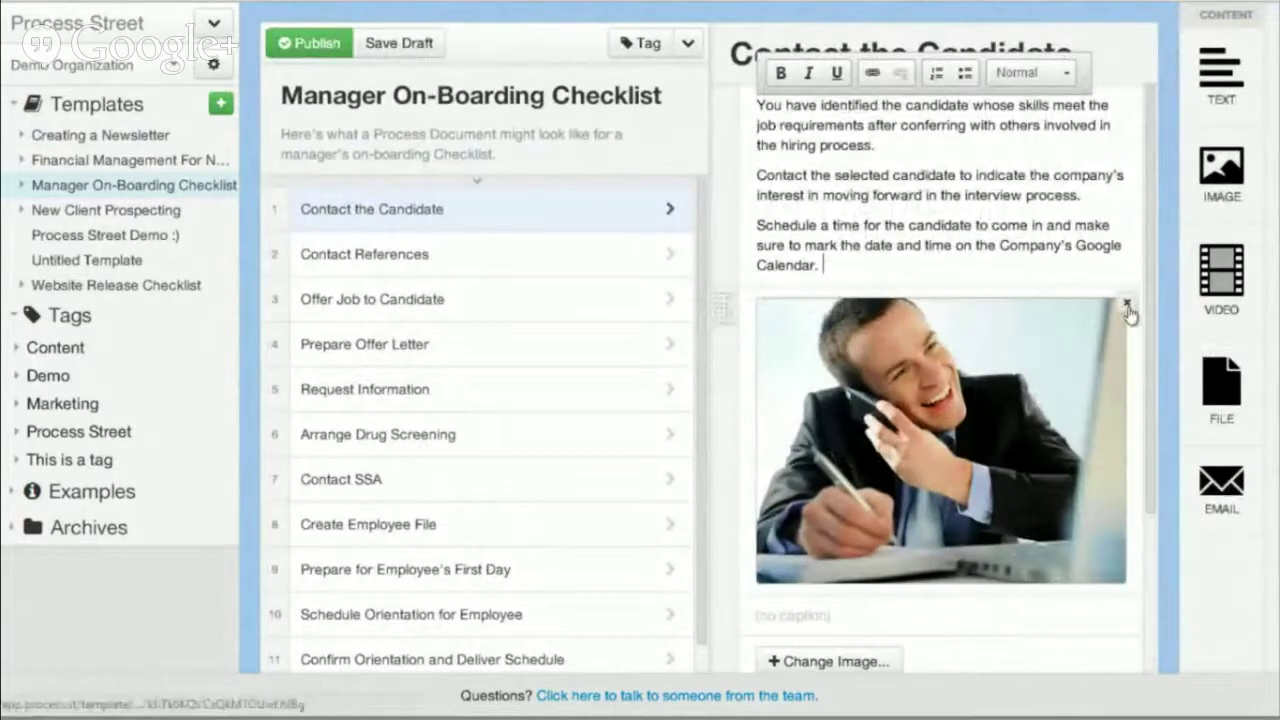
pyautogui.click(1126, 302)
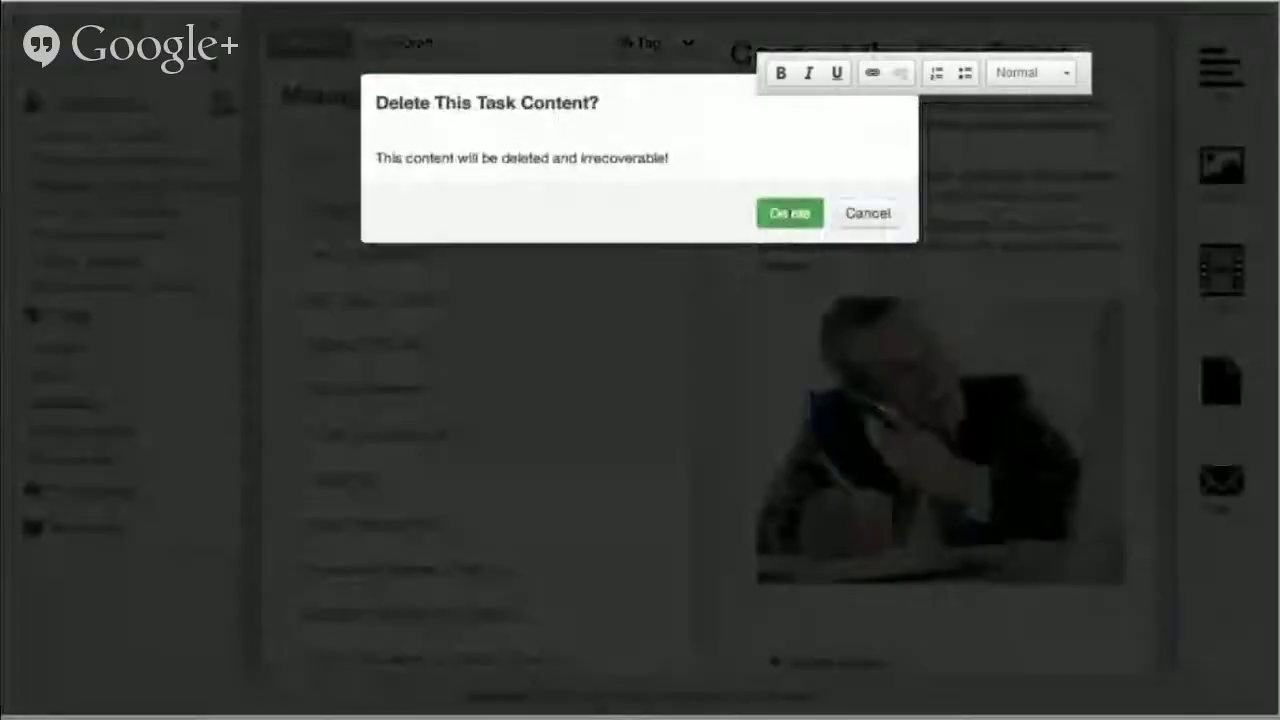
pyautogui.click(790, 213)
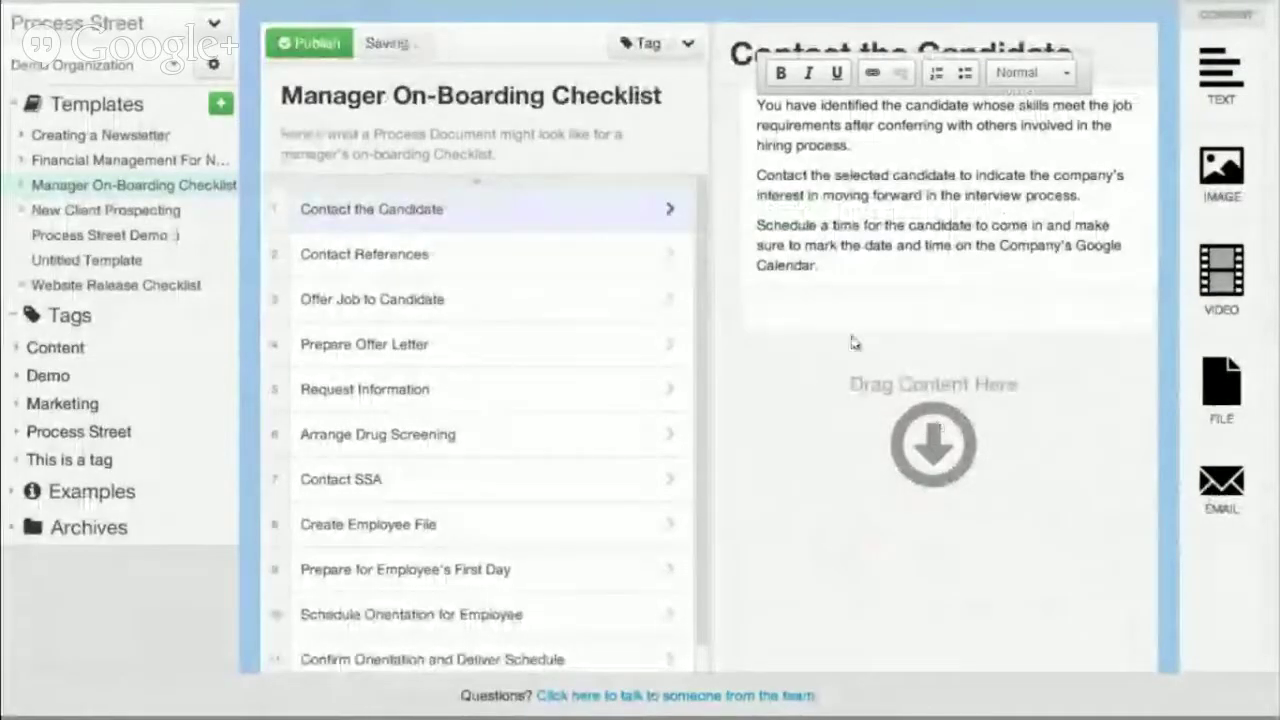
pyautogui.moveTo(855, 343); pyautogui.dragTo(856, 345)
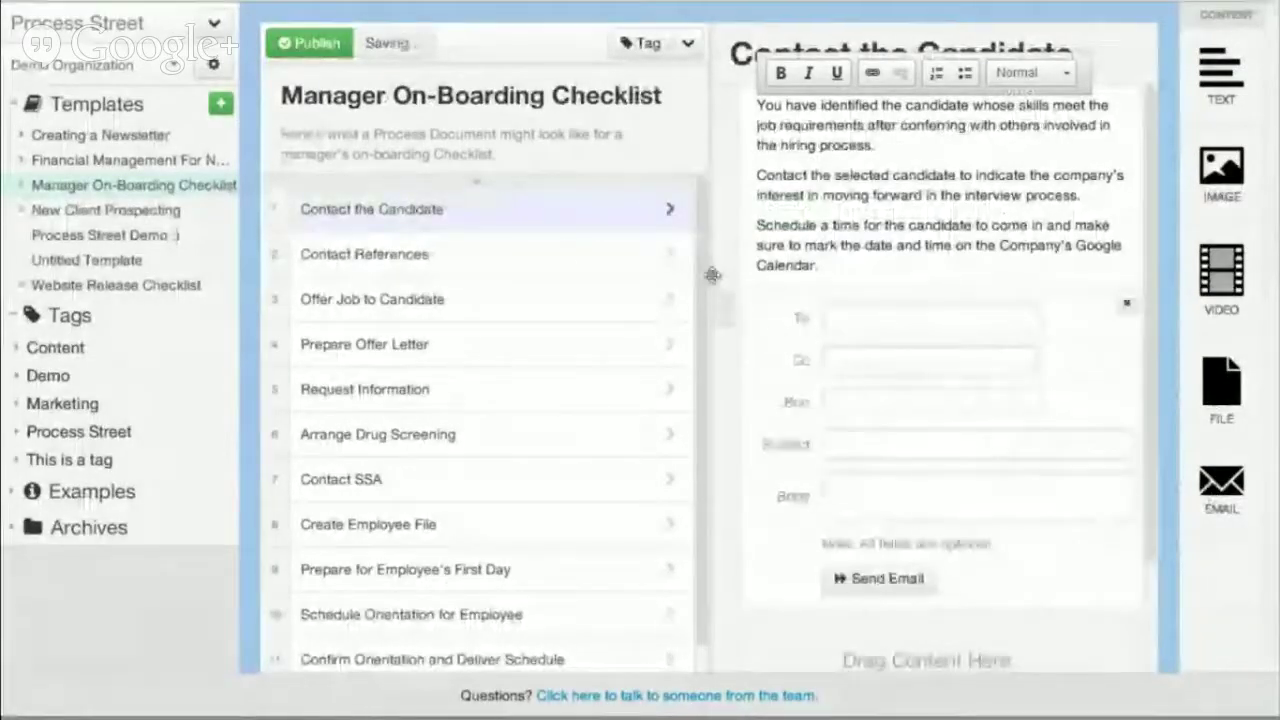
# - Fill the email widget's Bcc field with your own organization address
pyautogui.click(882, 401)
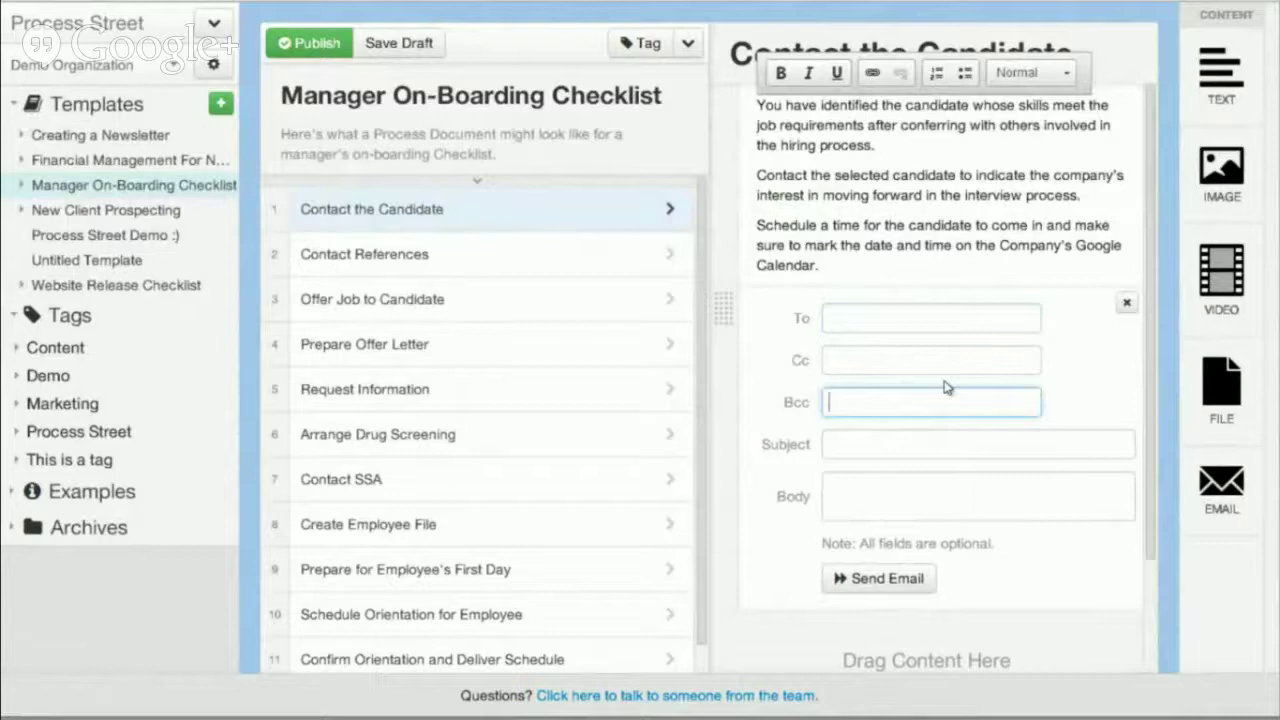
pyautogui.write('mysel')
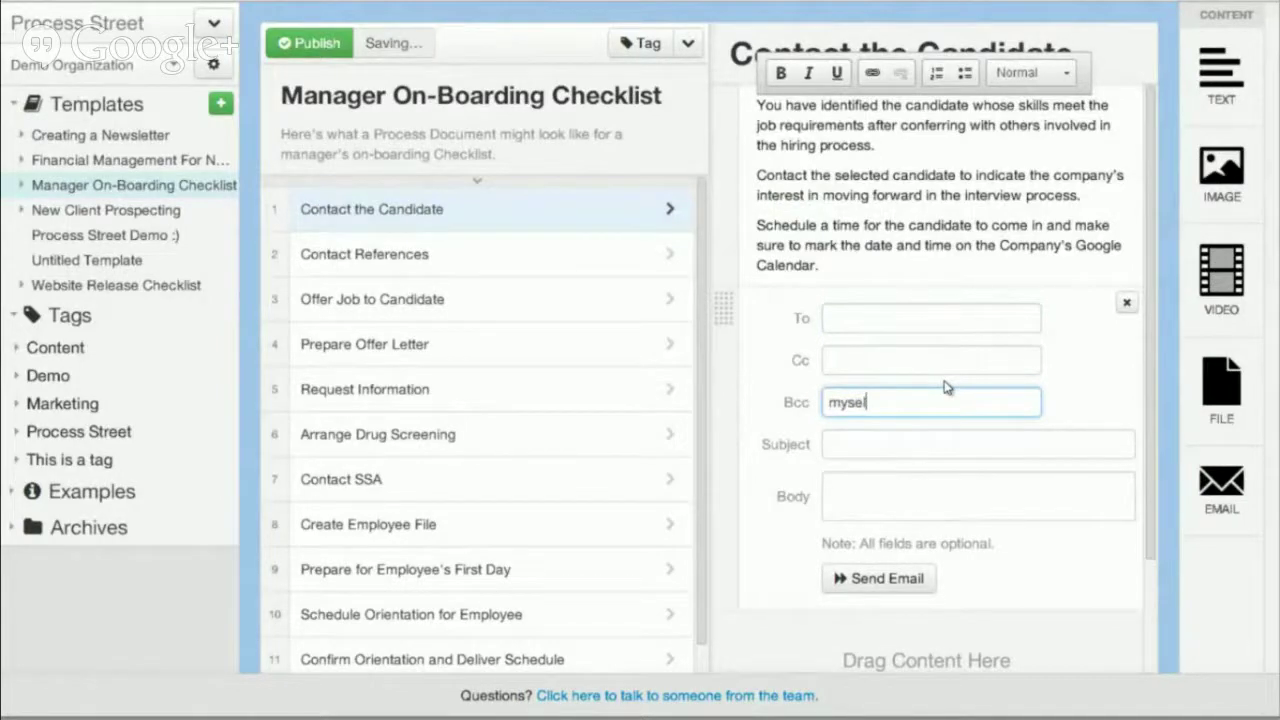
pyautogui.write('f@myorganizat')
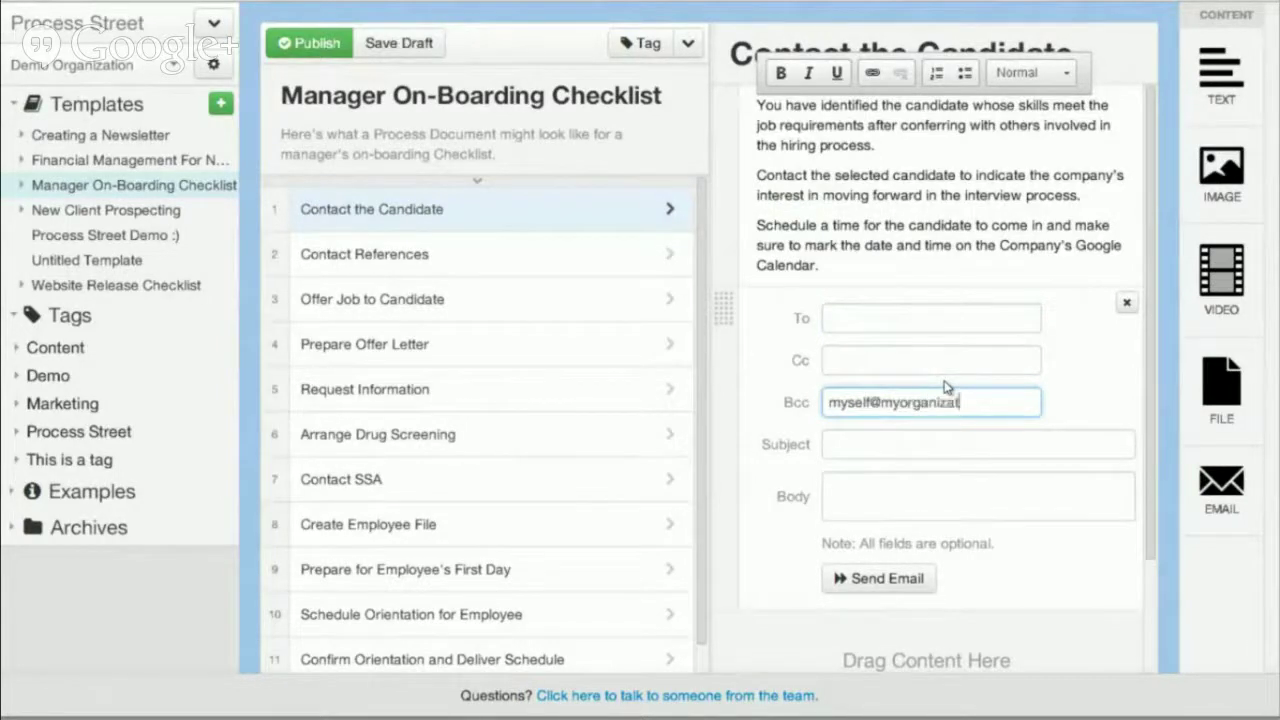
pyautogui.write('ion.com')
pyautogui.press('Tab')
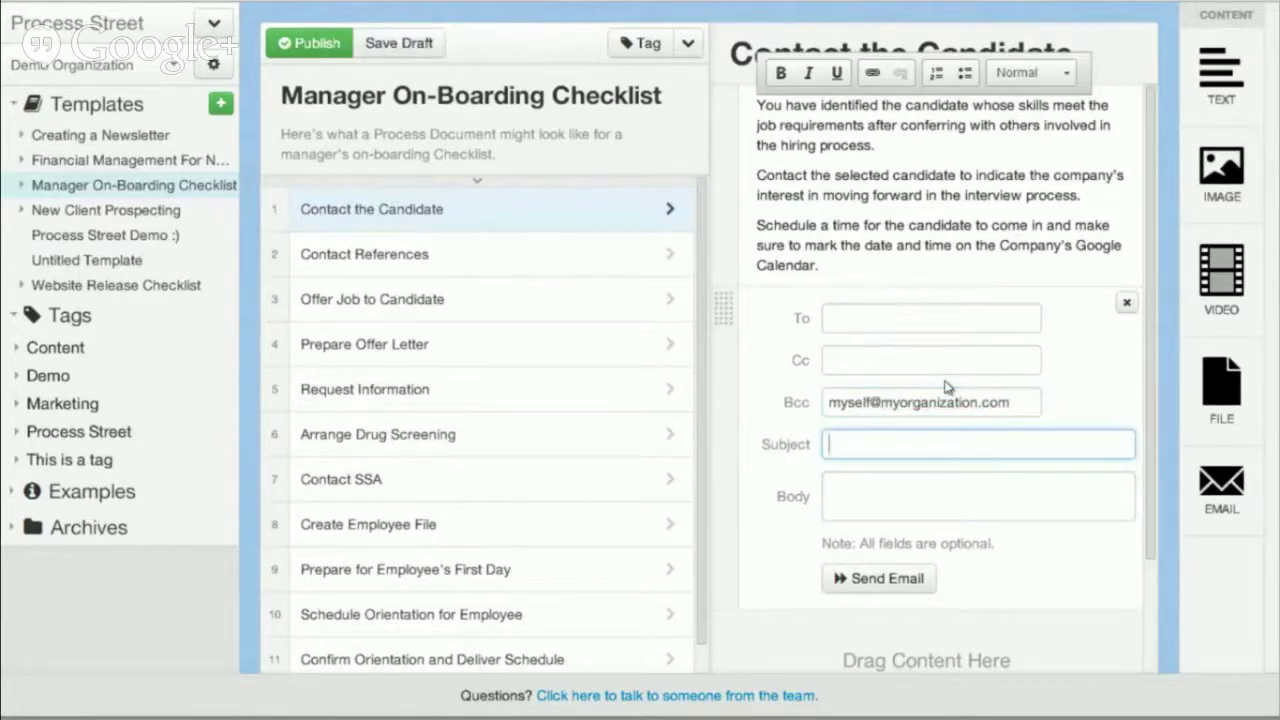
# - Set subject 'Great News!' and body 'We want to give you the job!', then publish
pyautogui.write('Hel')
pyautogui.press('BackSpace')
pyautogui.press('BackSpace')
pyautogui.press('BackSpace')
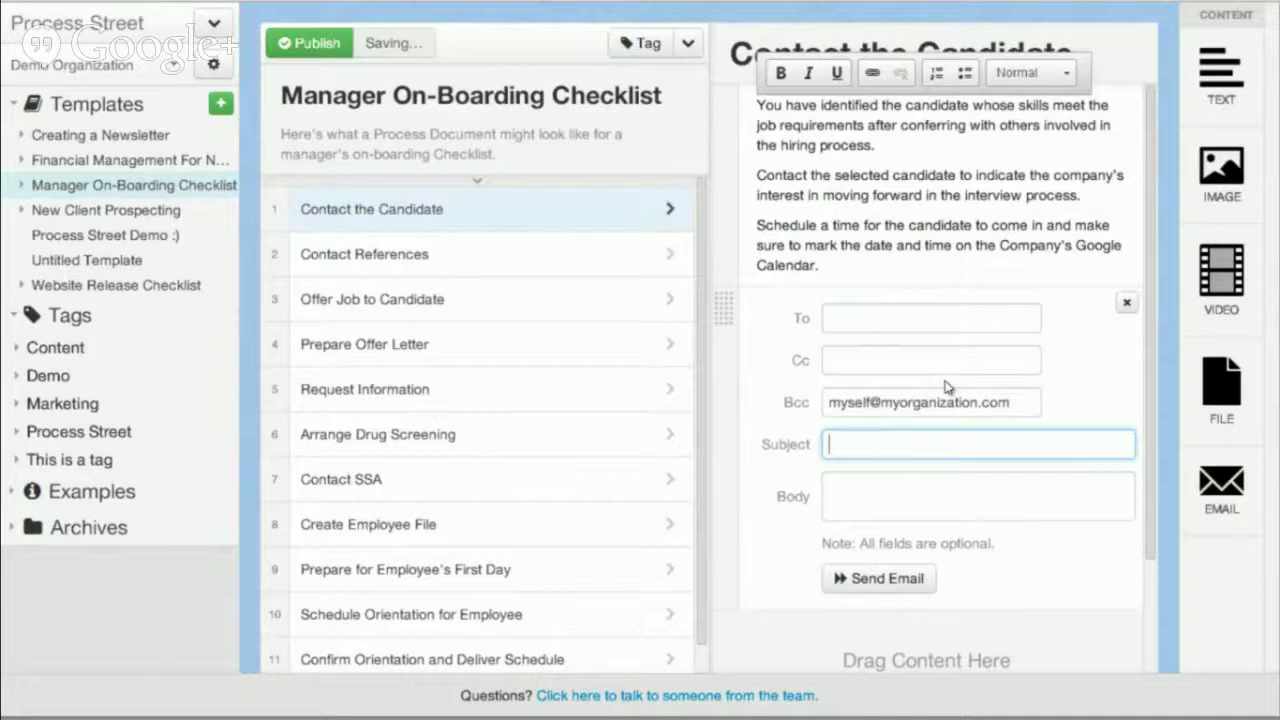
pyautogui.write('Great NewsWee')
pyautogui.press('BackSpace')
pyautogui.press('BackSpace')
pyautogui.write('want to give ')
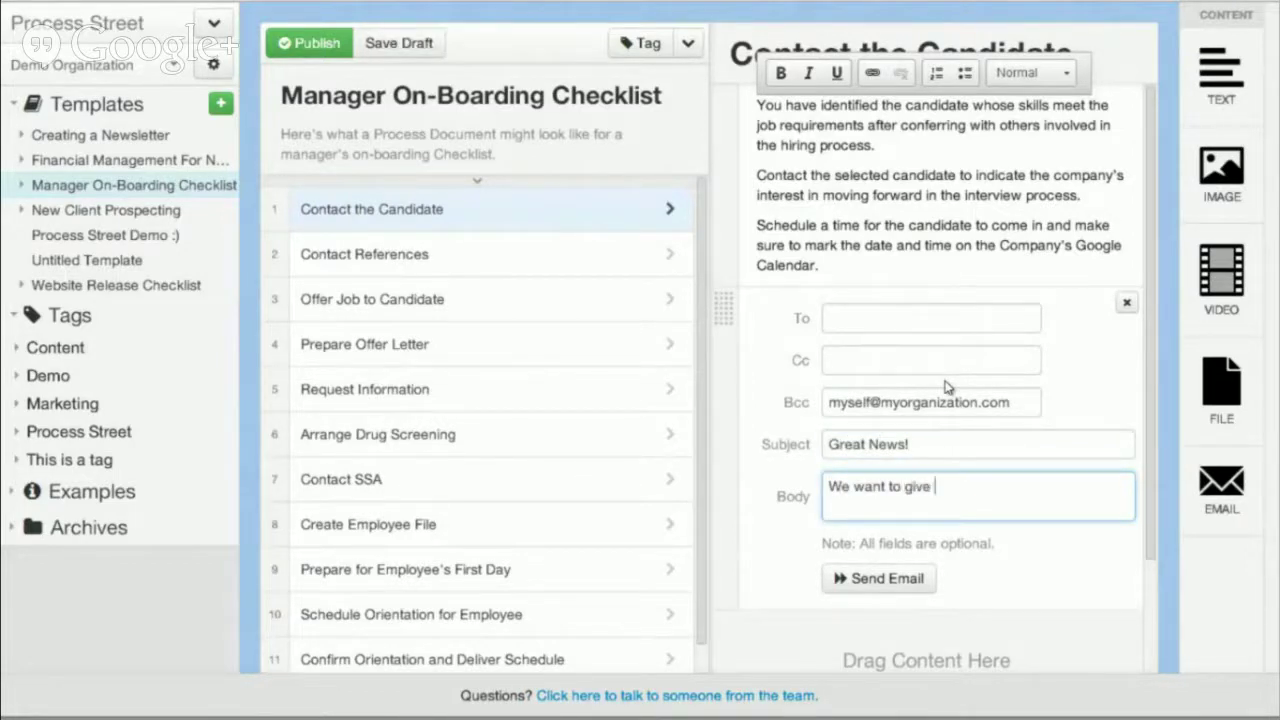
pyautogui.write('you the job!')
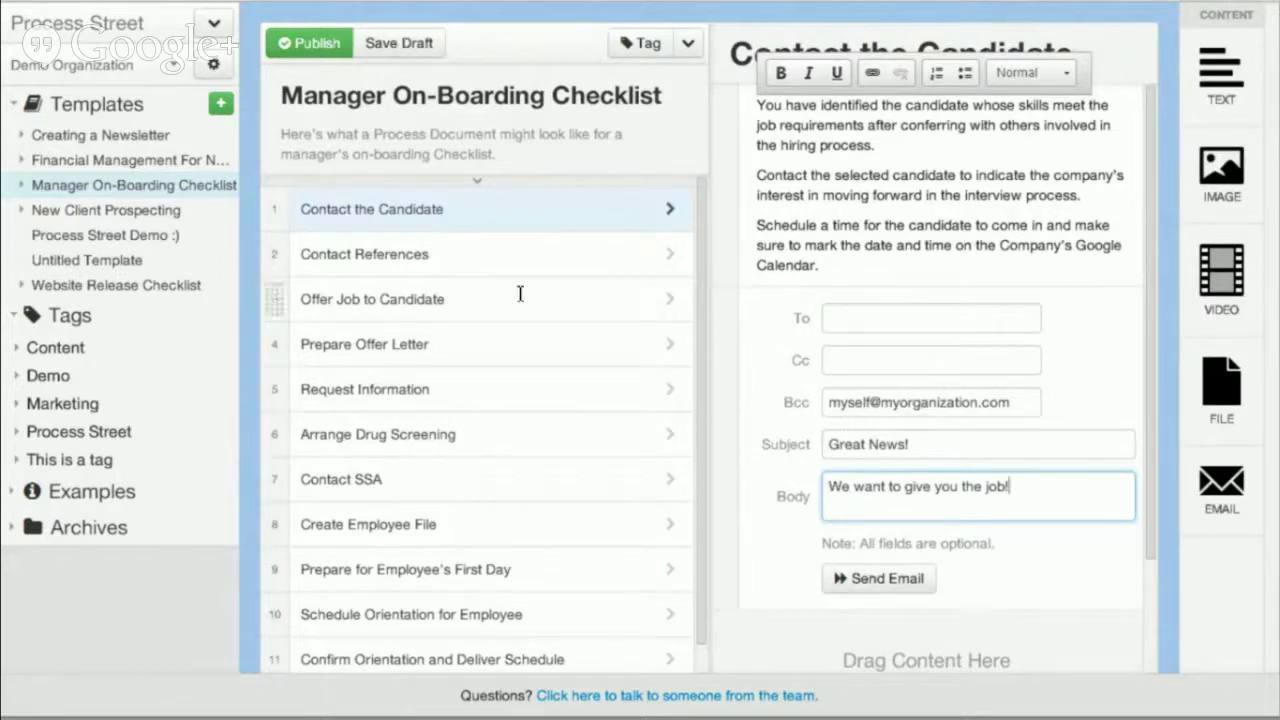
pyautogui.click(307, 45)
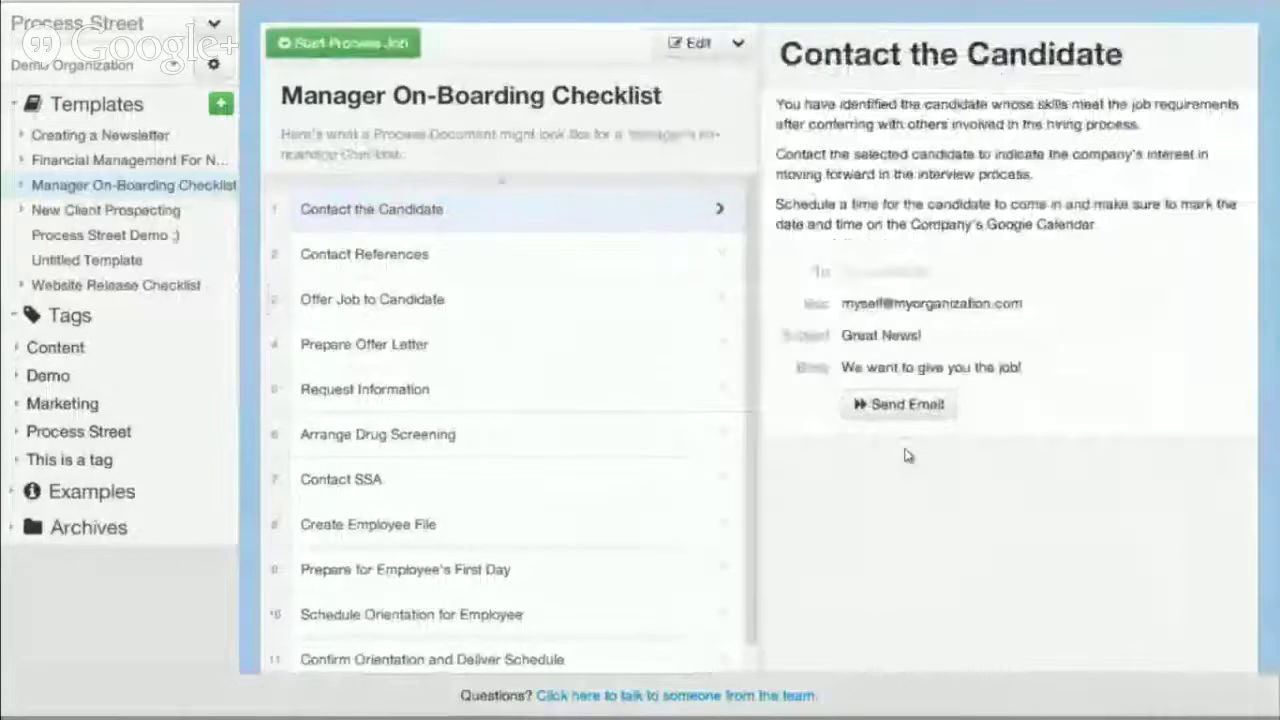
# - Send the Contact the Candidate preset email, opening a prefilled Gmail draft
pyautogui.click(410, 295)
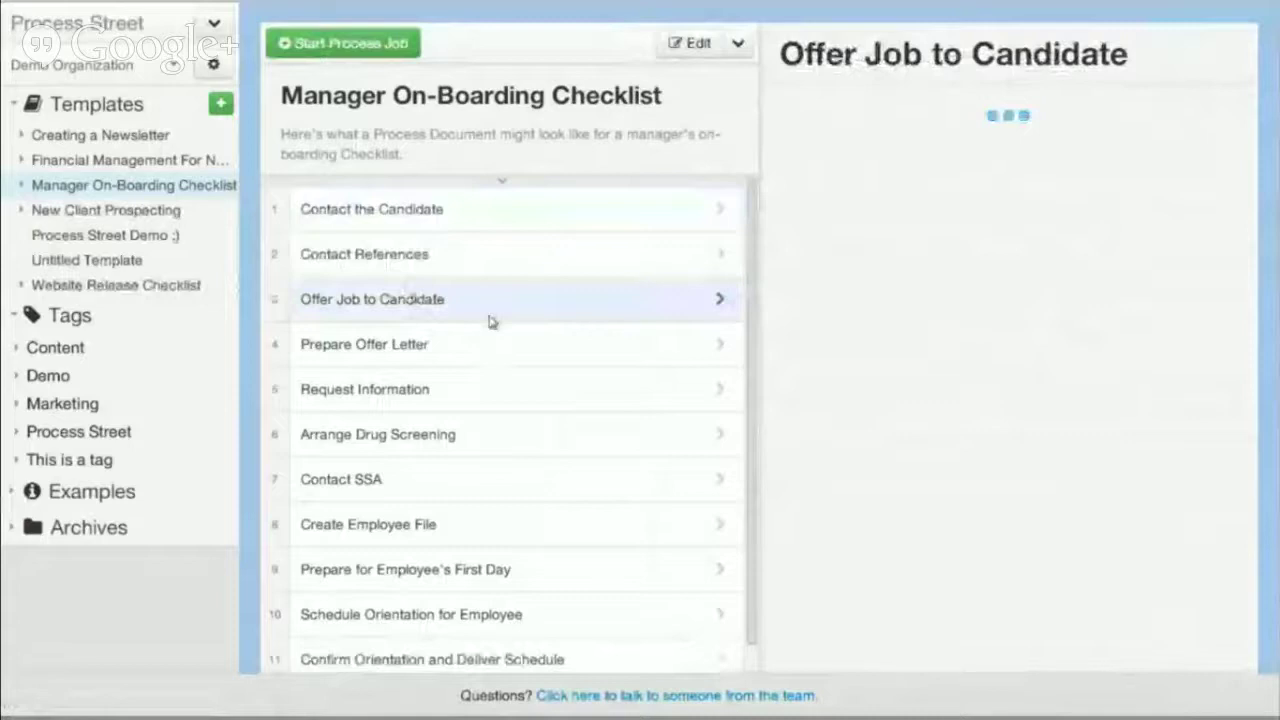
pyautogui.click(508, 215)
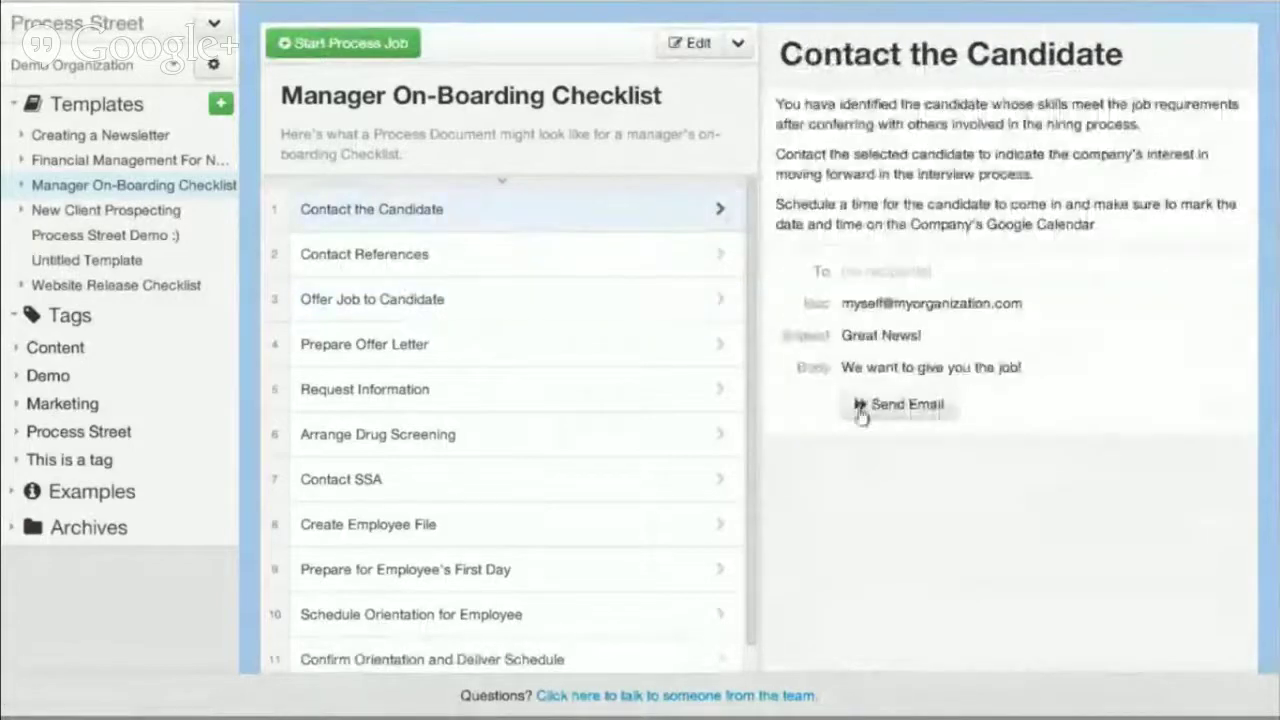
pyautogui.click(920, 420)
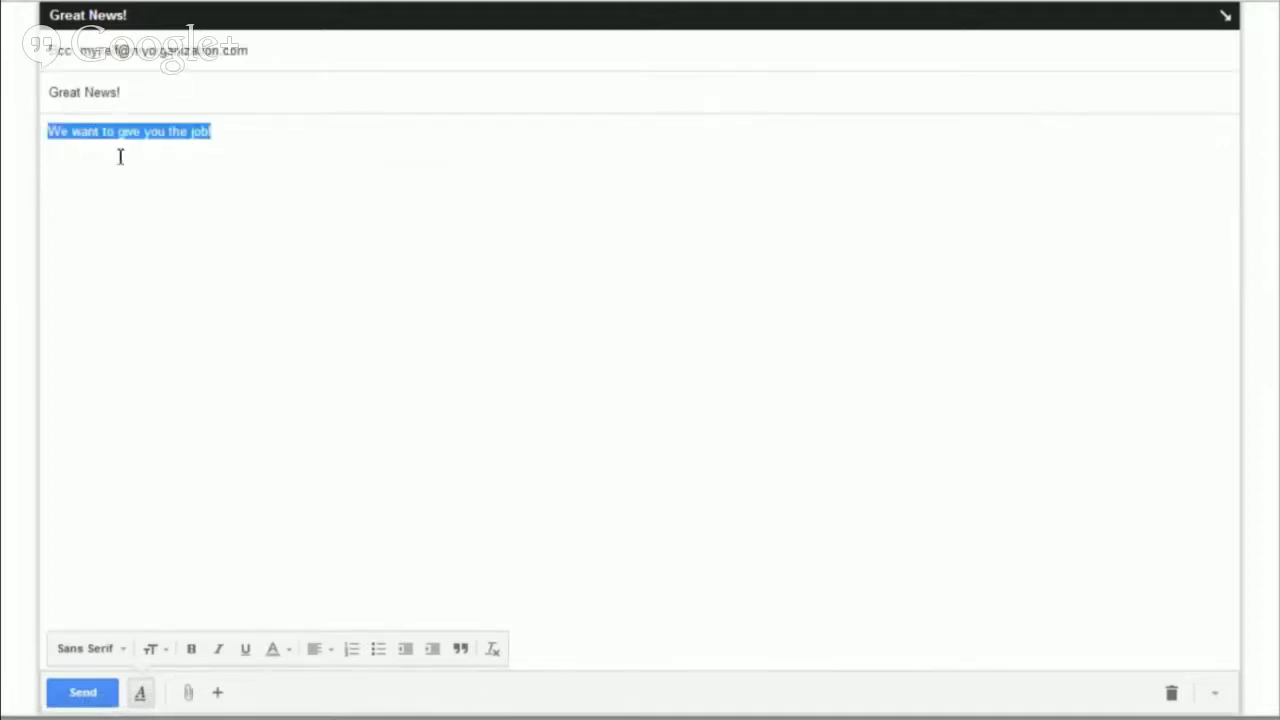
# - Review the Gmail draft's body, then start a new checklist run from the template
pyautogui.click(163, 49)
pyautogui.click(240, 166)
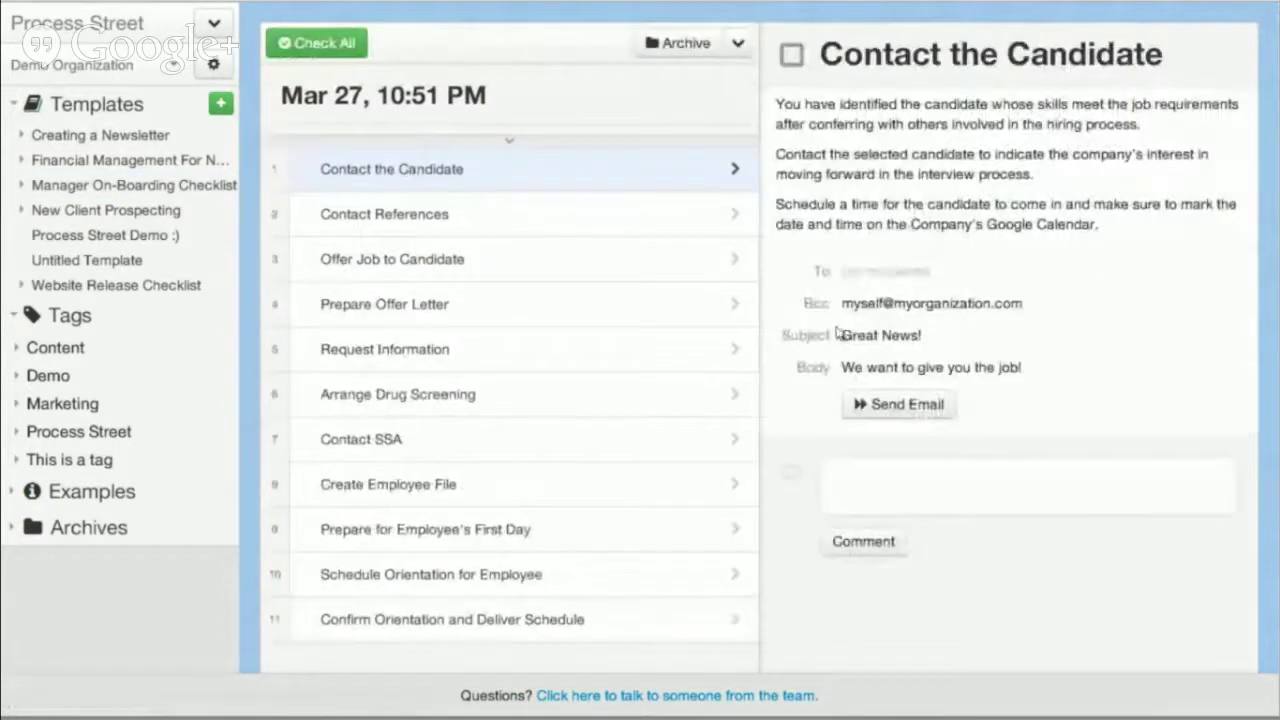
# - Check off Contact the Candidate, Contact References, Offer Job to Candidate and Prepare Offer Letter
pyautogui.click(305, 170)
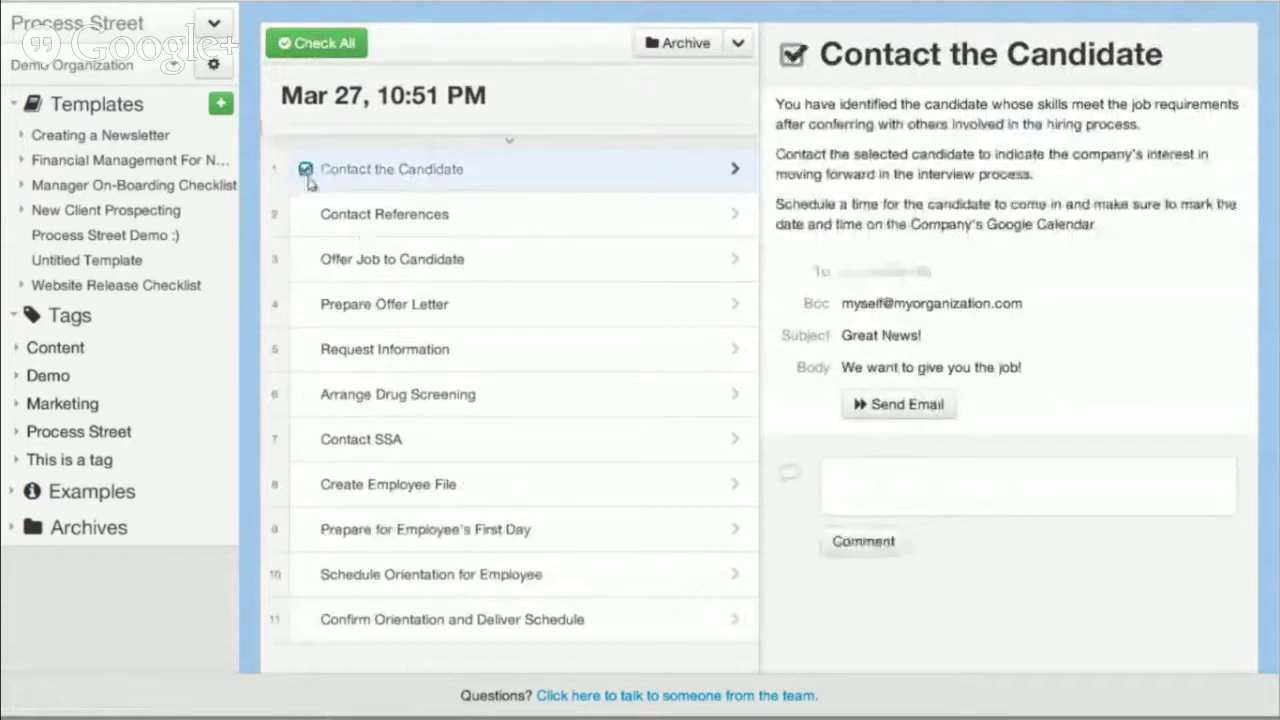
pyautogui.click(306, 215)
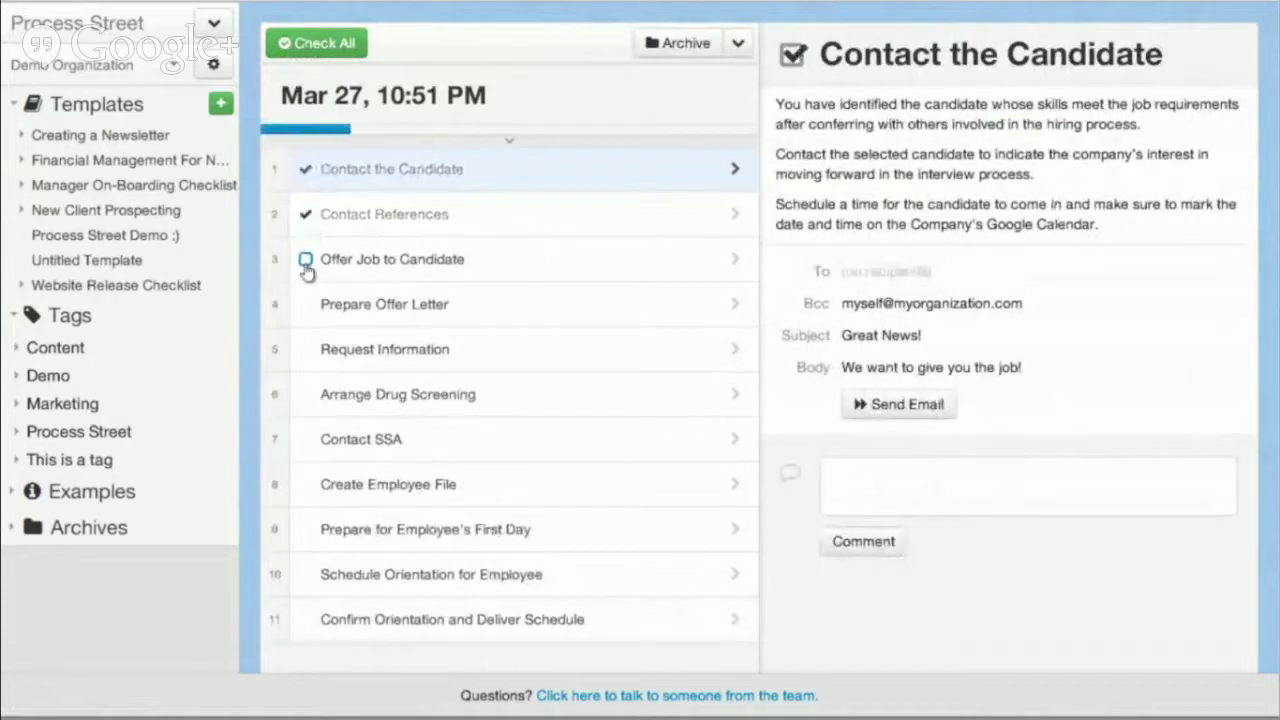
pyautogui.click(305, 261)
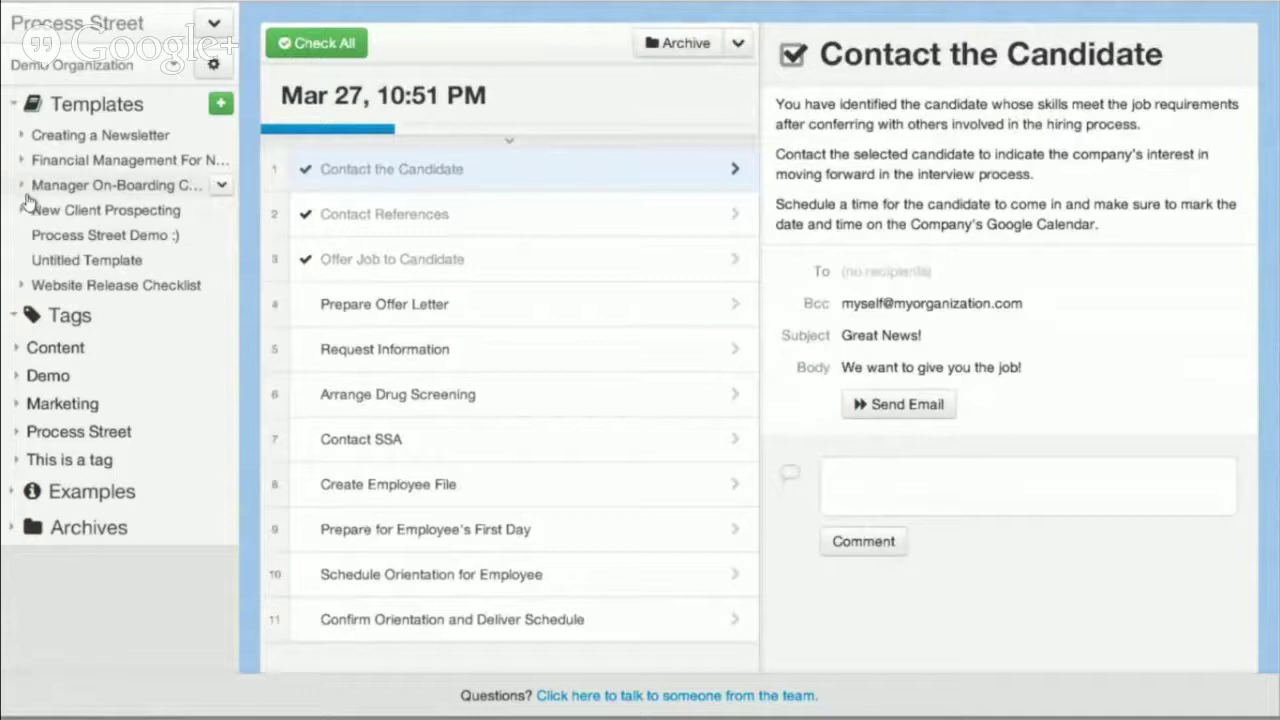
pyautogui.click(22, 186)
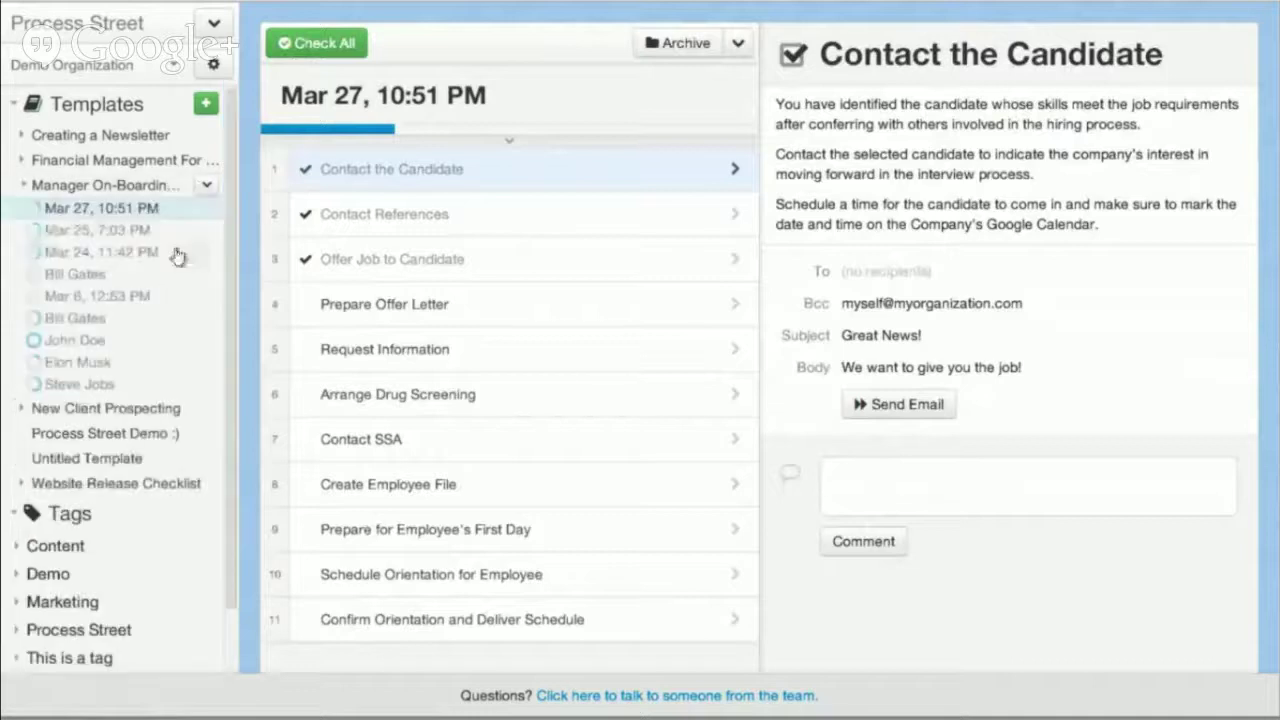
pyautogui.click(303, 306)
# - Rename the checklist run from its date to the candidate's name
pyautogui.click(420, 100)
pyautogui.press('BackSpace')
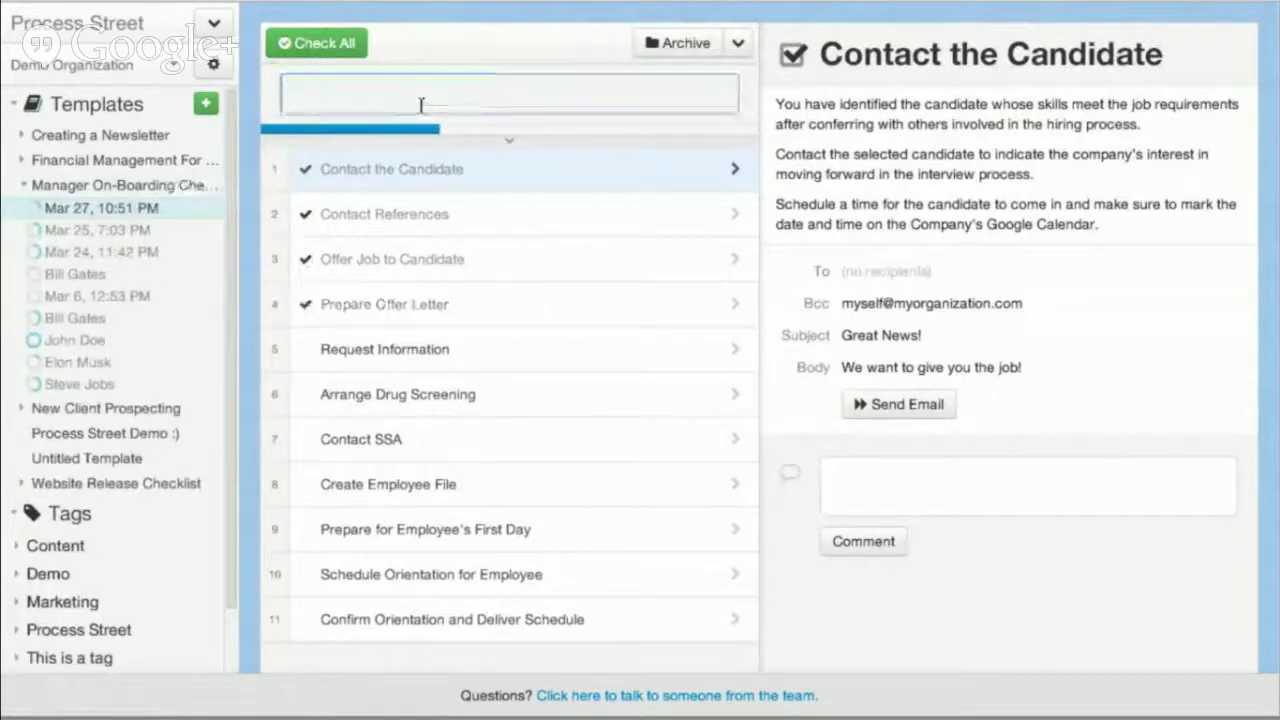
pyautogui.write('J')
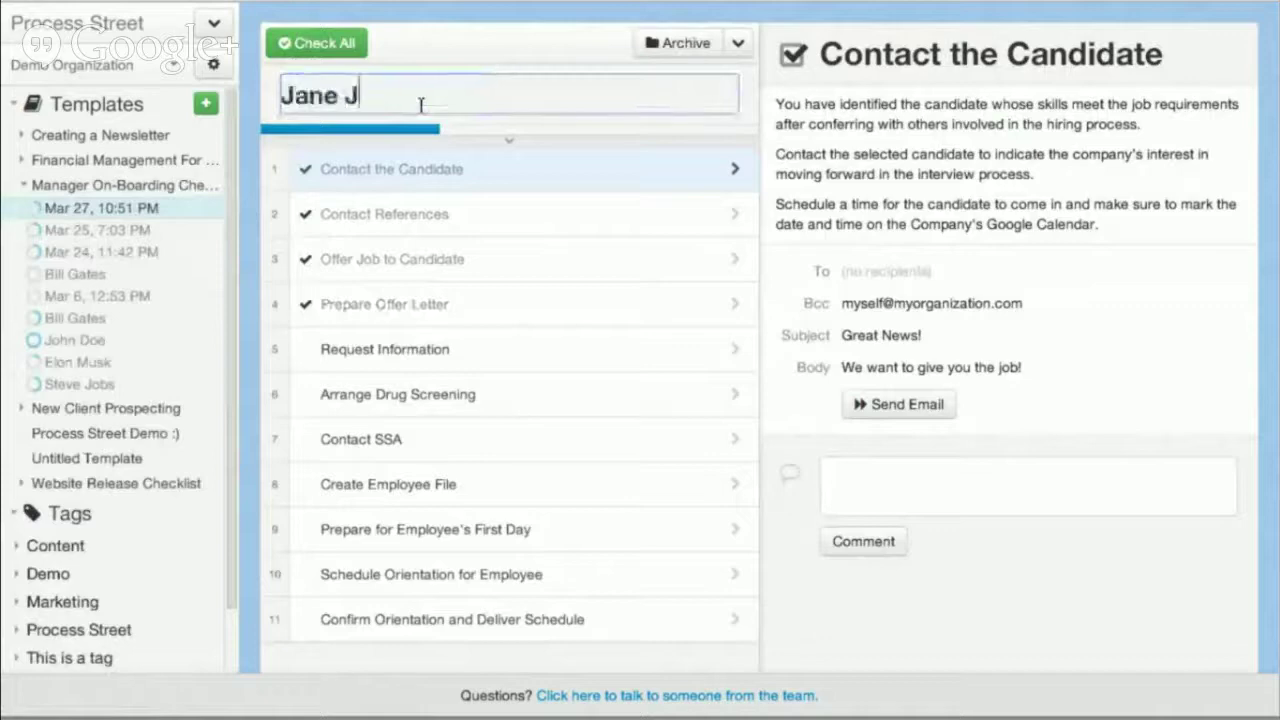
pyautogui.press('BackSpace')
pyautogui.write('Doe')
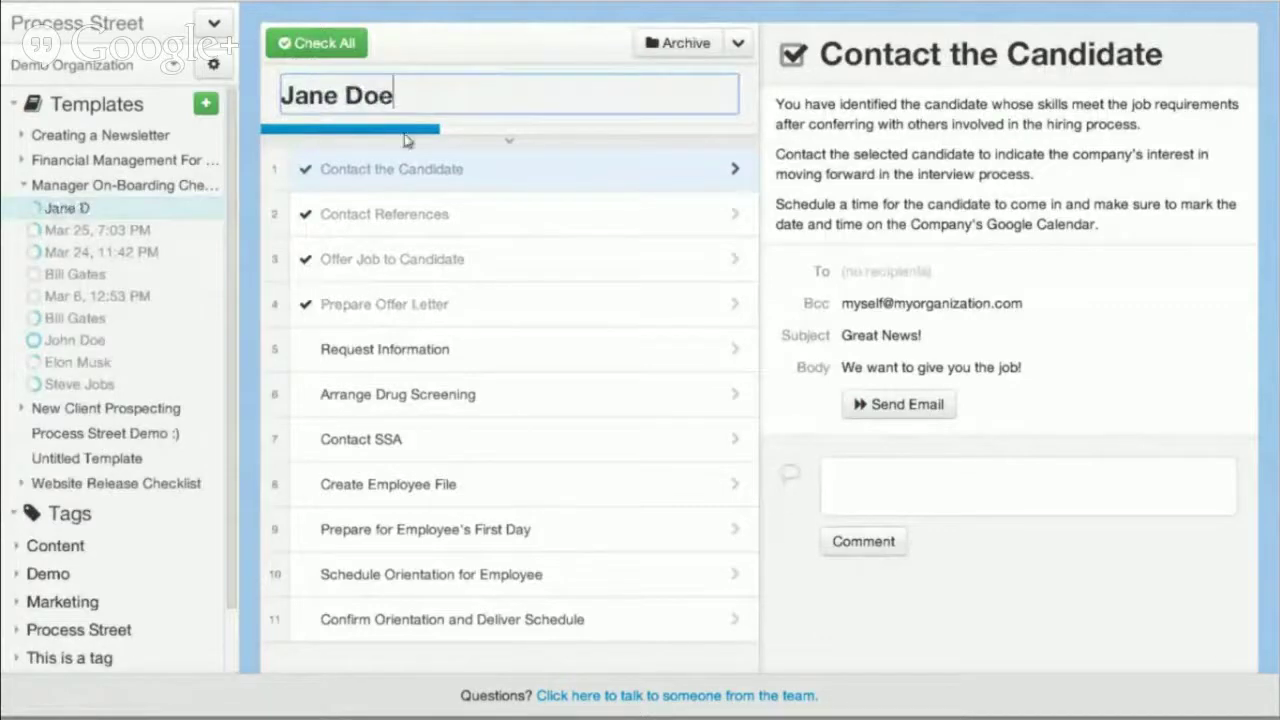
pyautogui.click(390, 258)
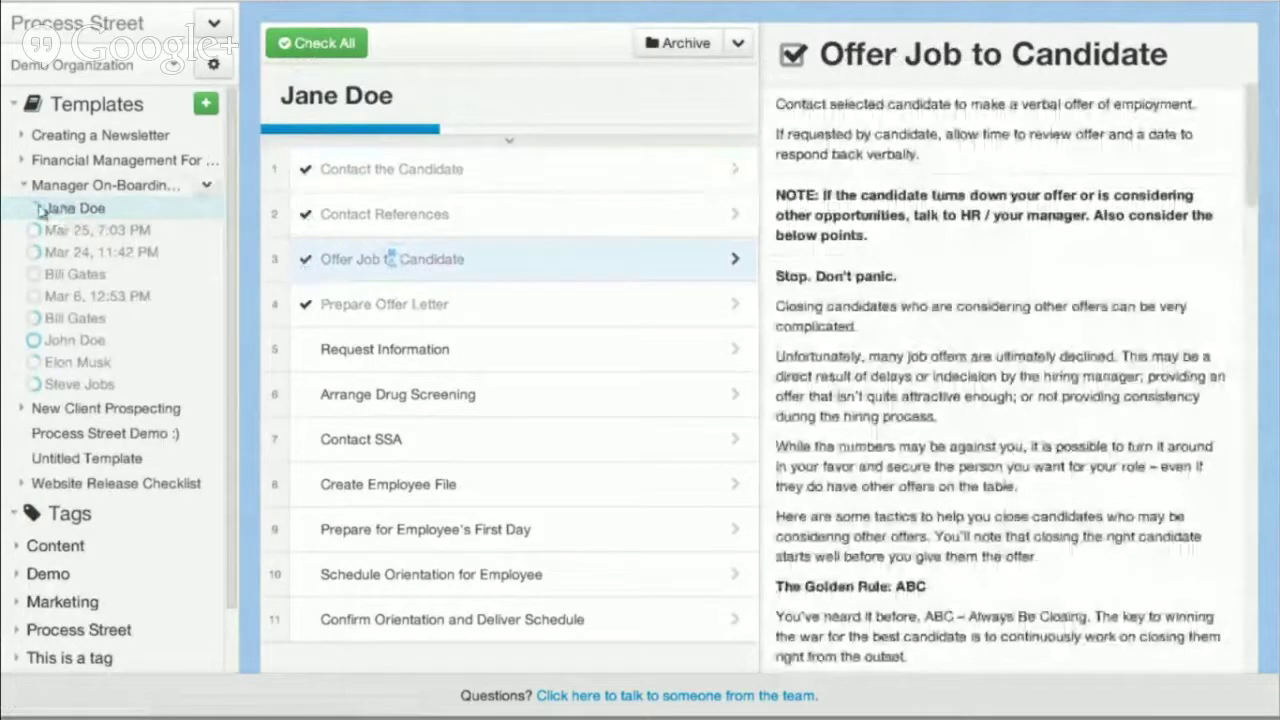
# - Check off Request Information and Arrange Drug Screening, completing six of eleven tasks
pyautogui.click(305, 349)
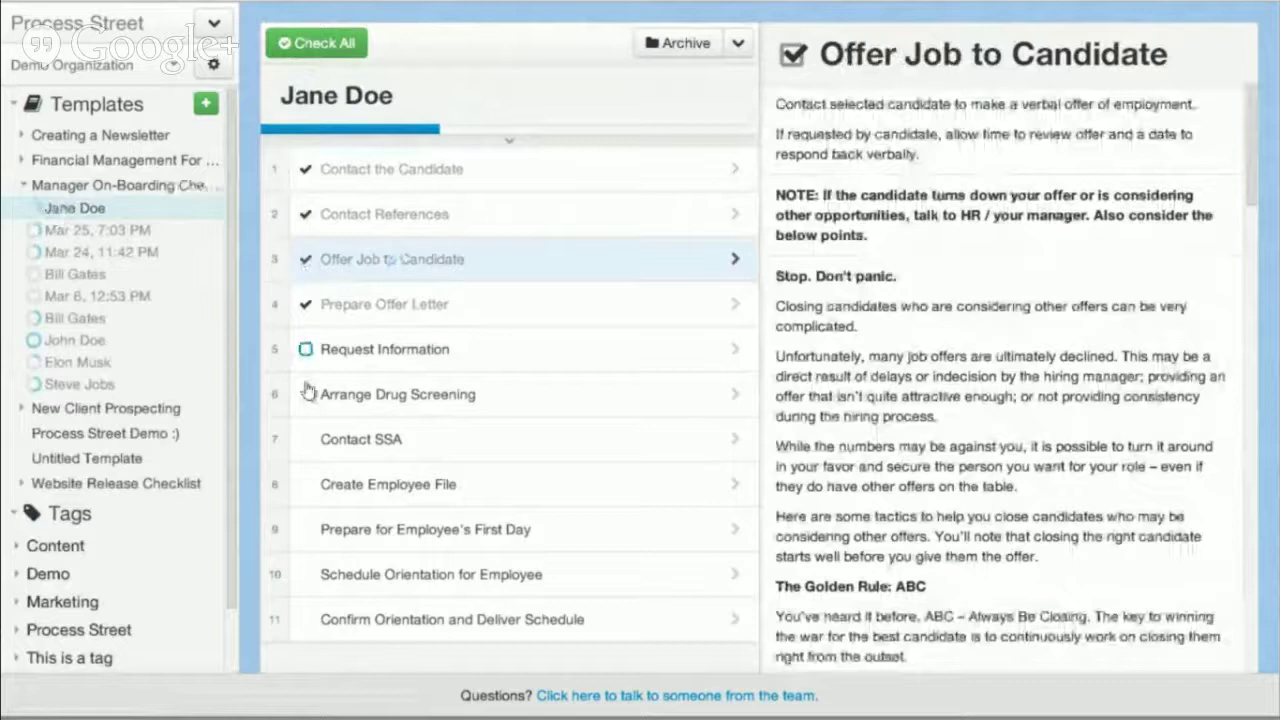
pyautogui.click(305, 394)
pyautogui.click(312, 437)
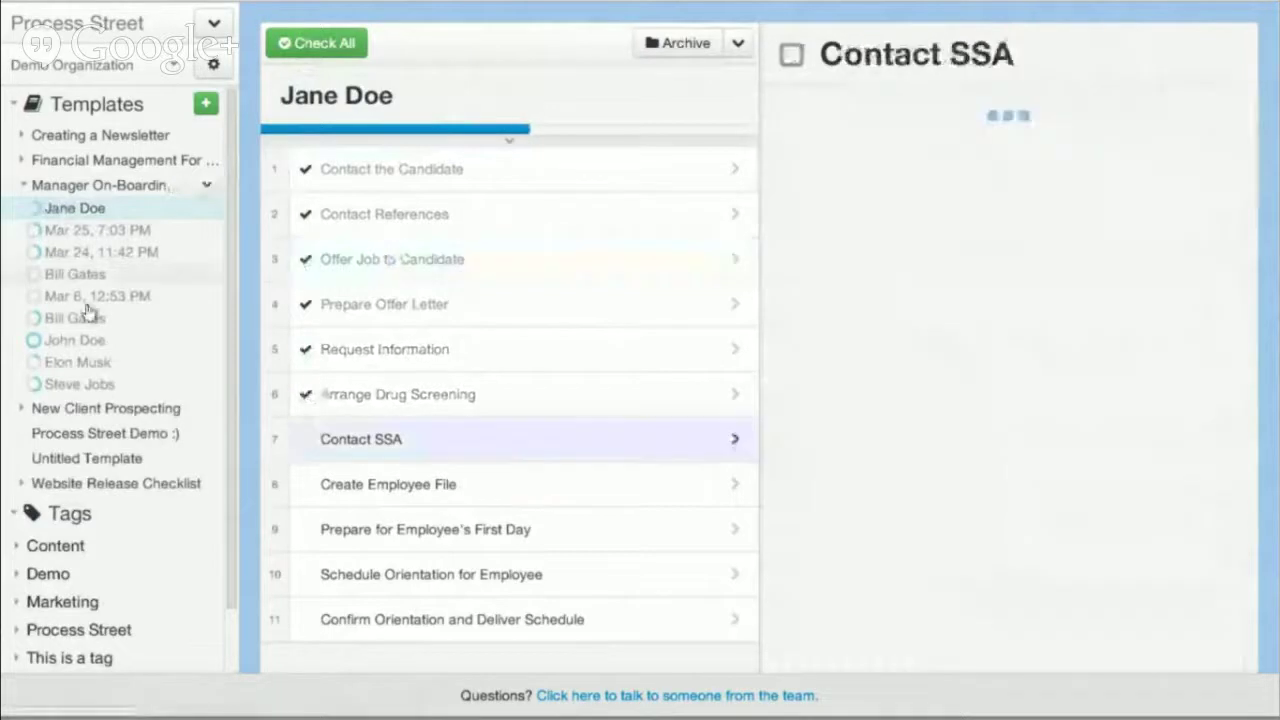
pyautogui.click(414, 170)
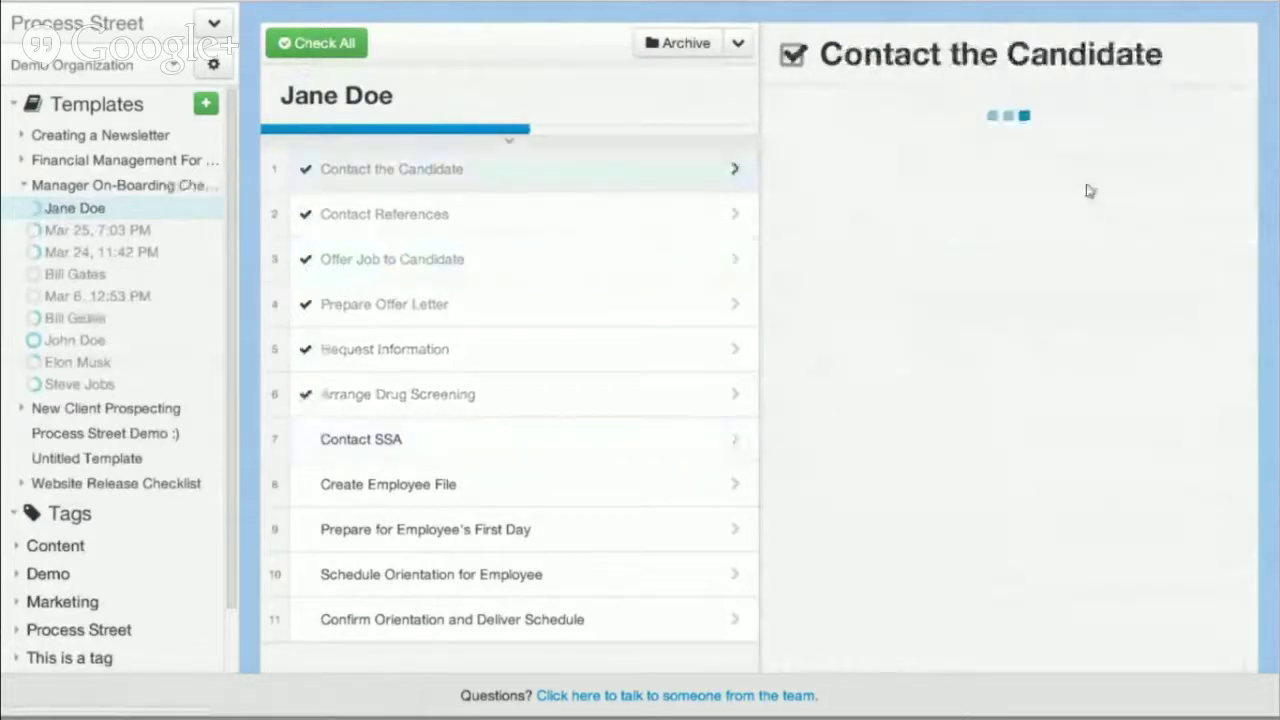